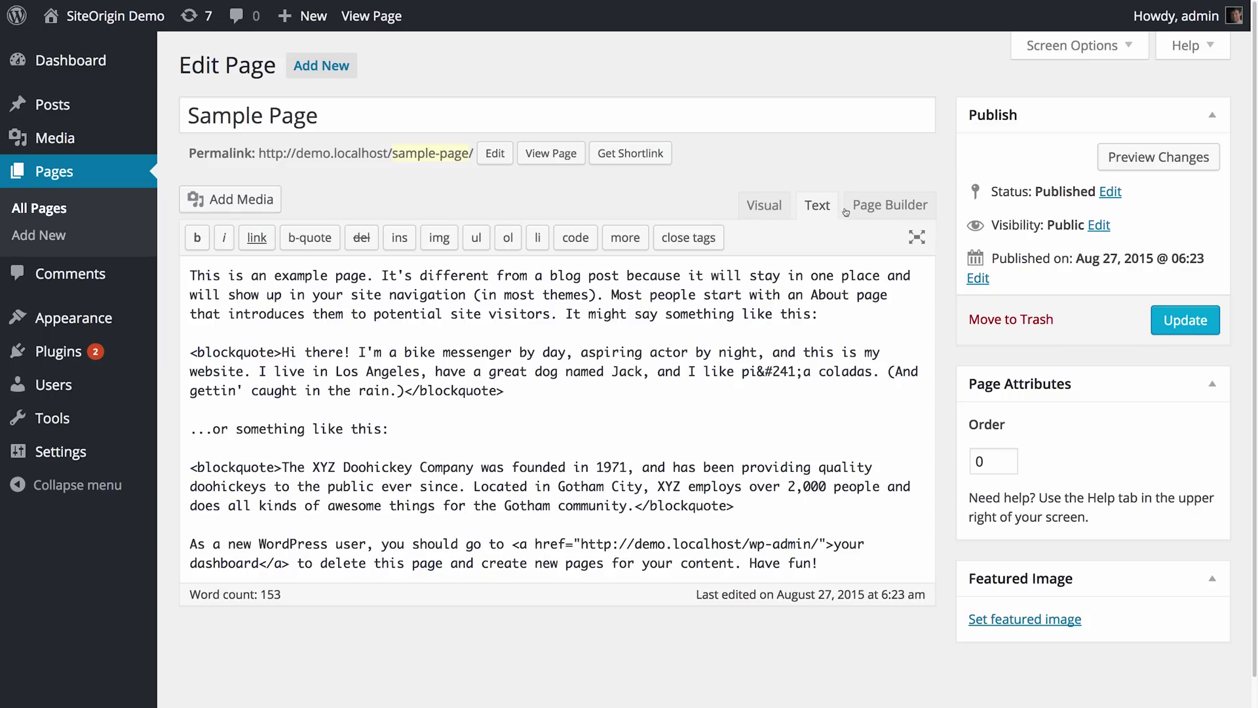
Move the Sample Page text into Page Builder and set up a new row of 3 even columns
click(886, 208)
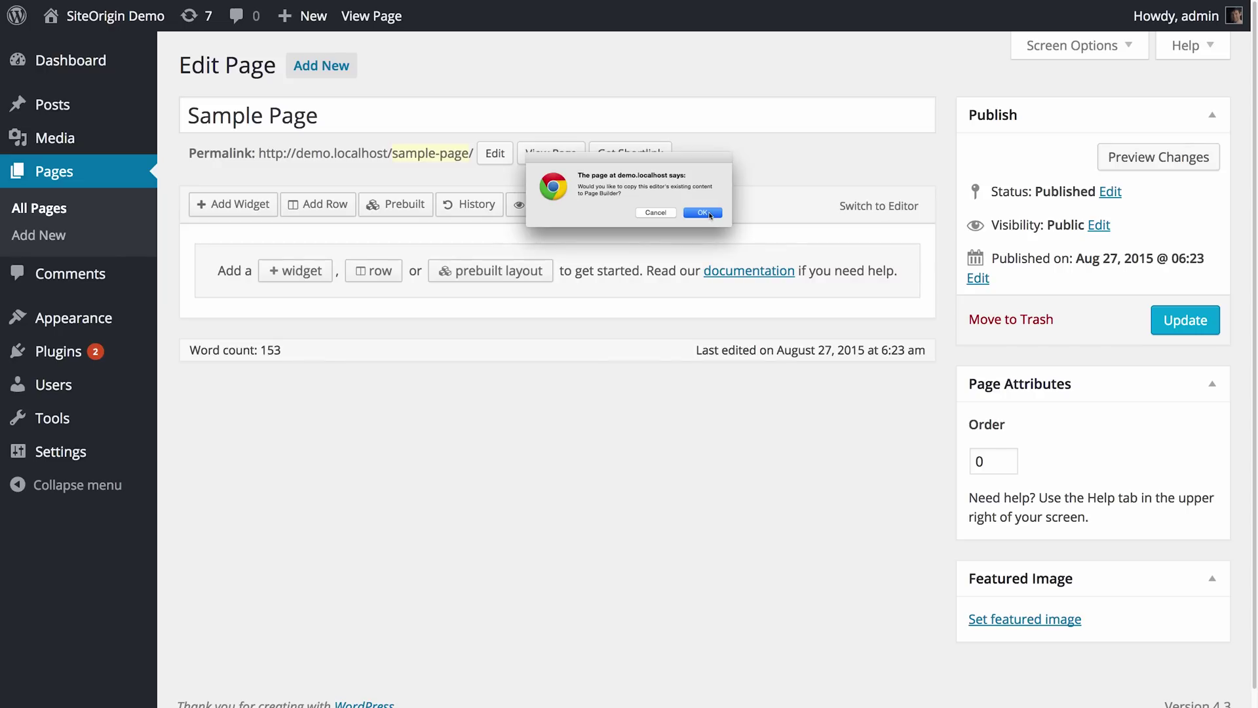
click(702, 213)
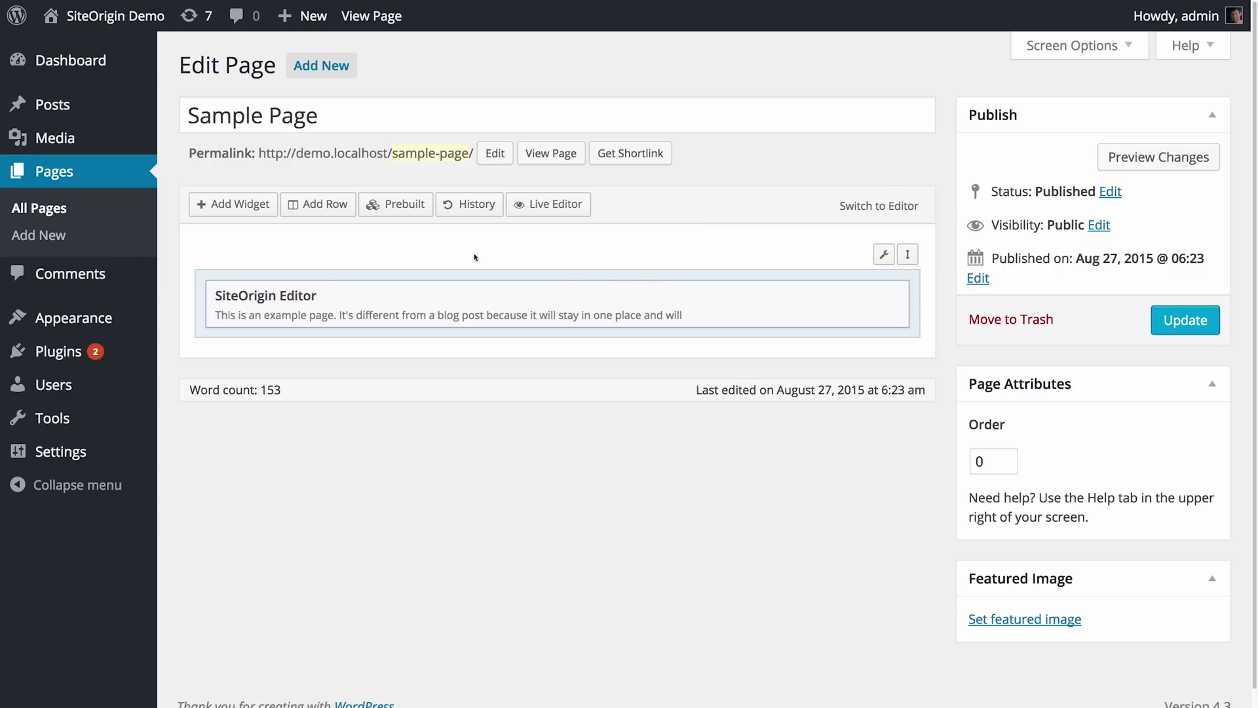
click(326, 205)
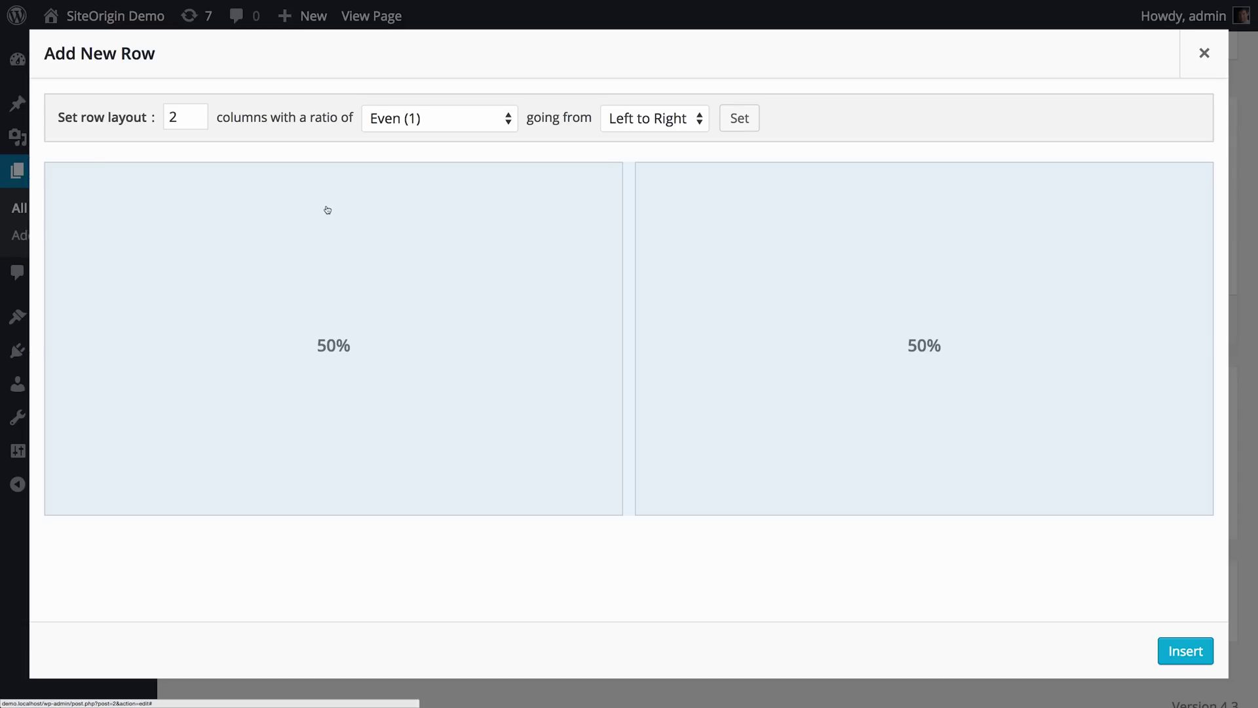
double_click(173, 116)
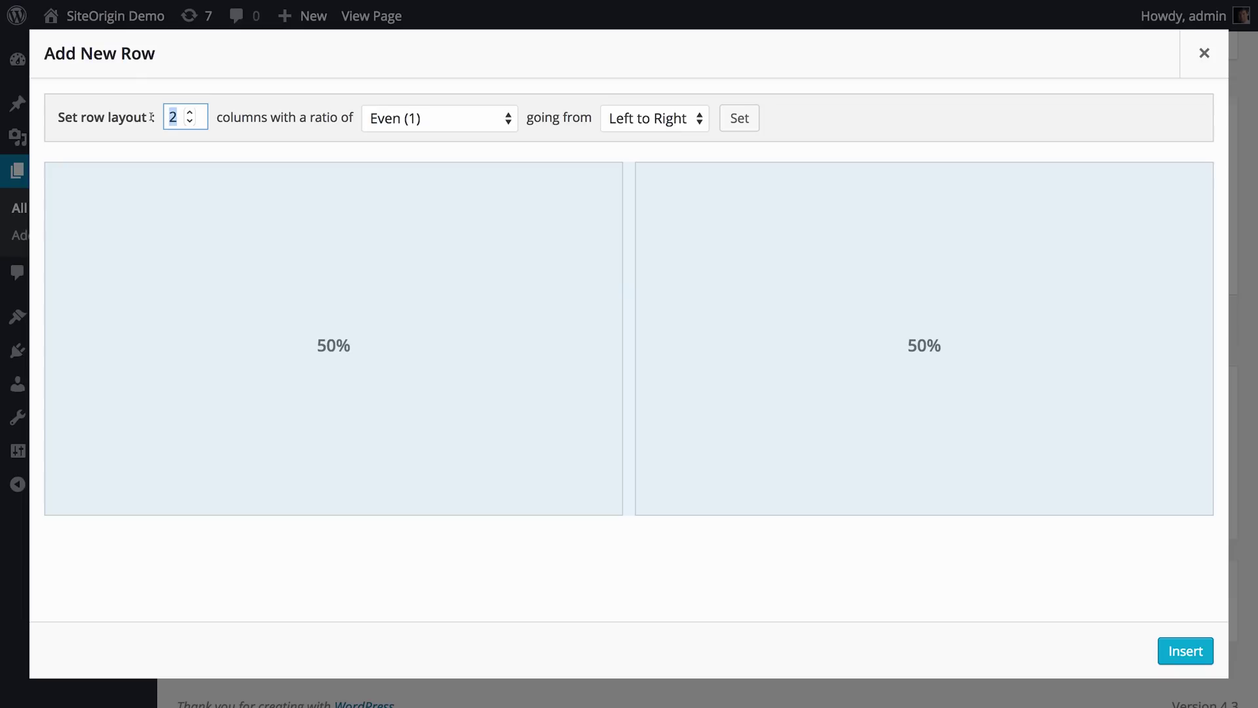
text(3)
click(511, 121)
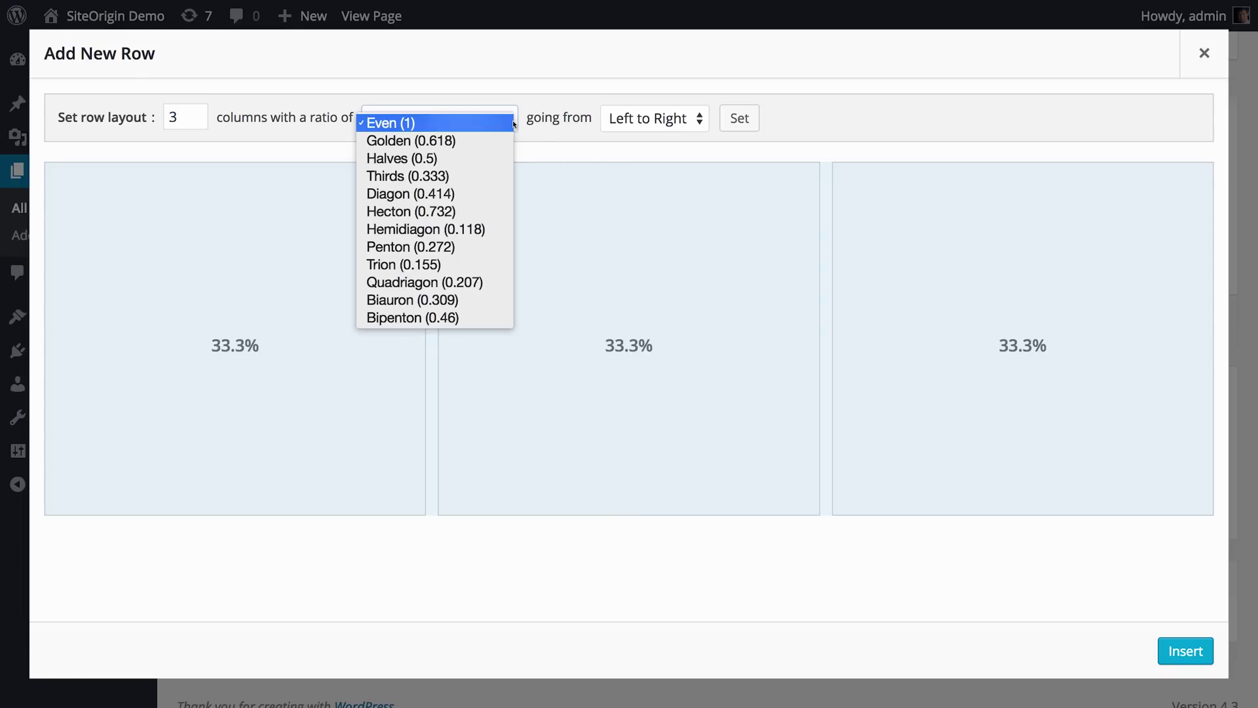
click(456, 222)
click(451, 125)
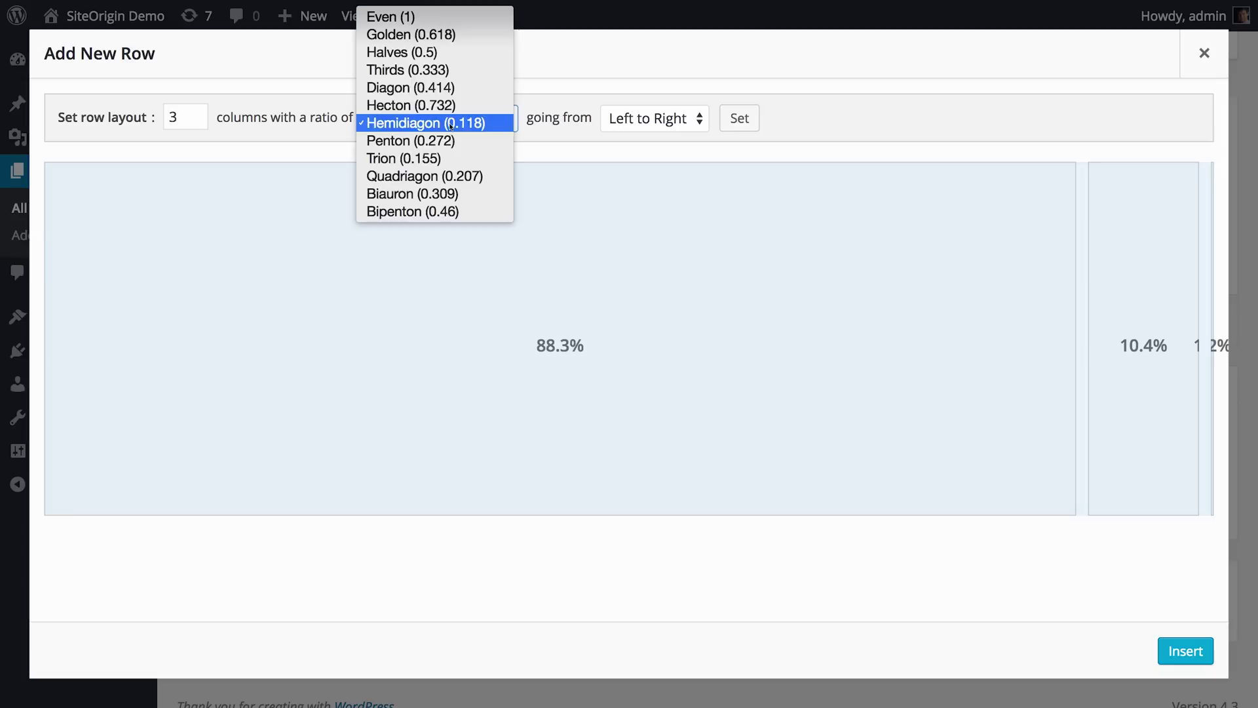
click(439, 70)
click(436, 119)
click(430, 71)
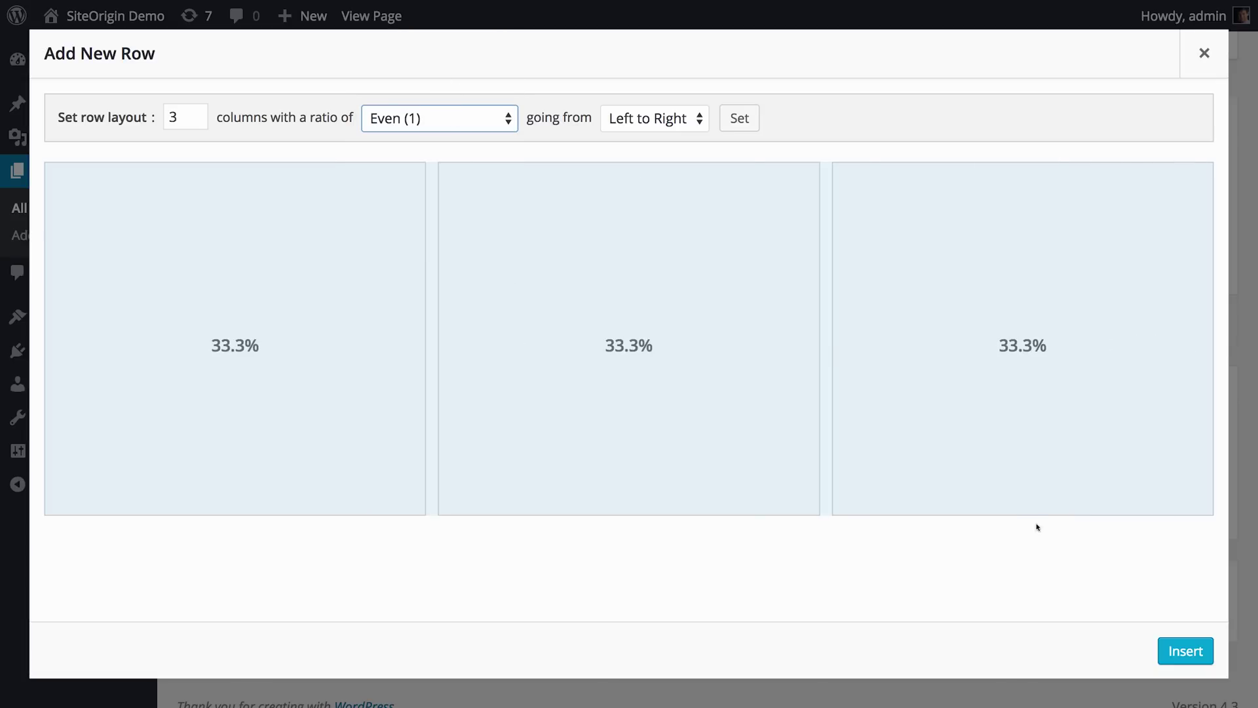
Insert the three-column row, then add a trial two-column row and delete it
click(1185, 648)
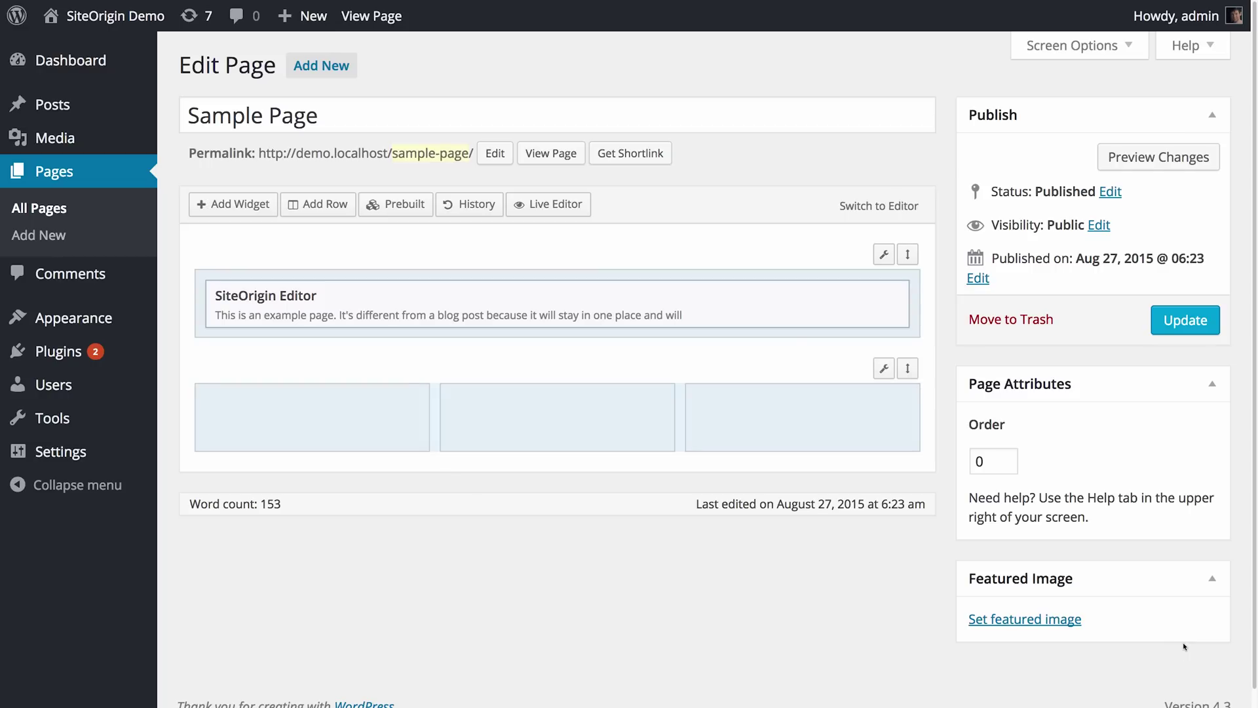
right_click(728, 334)
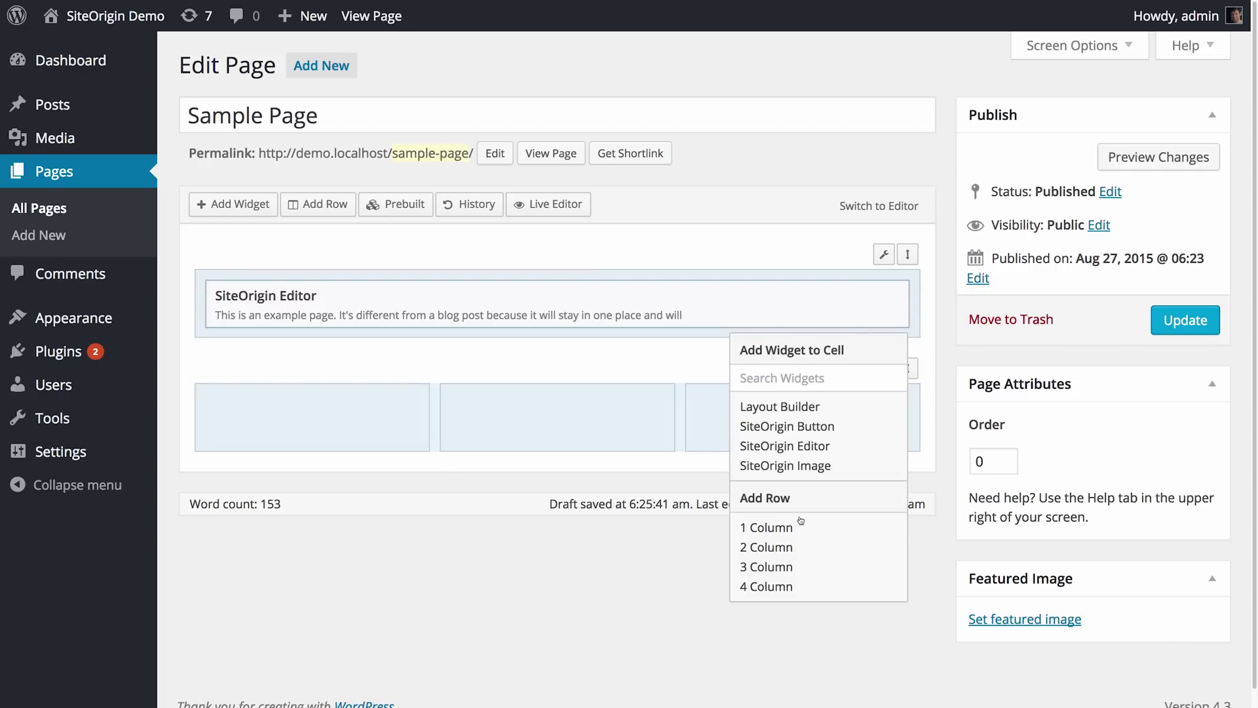
click(805, 547)
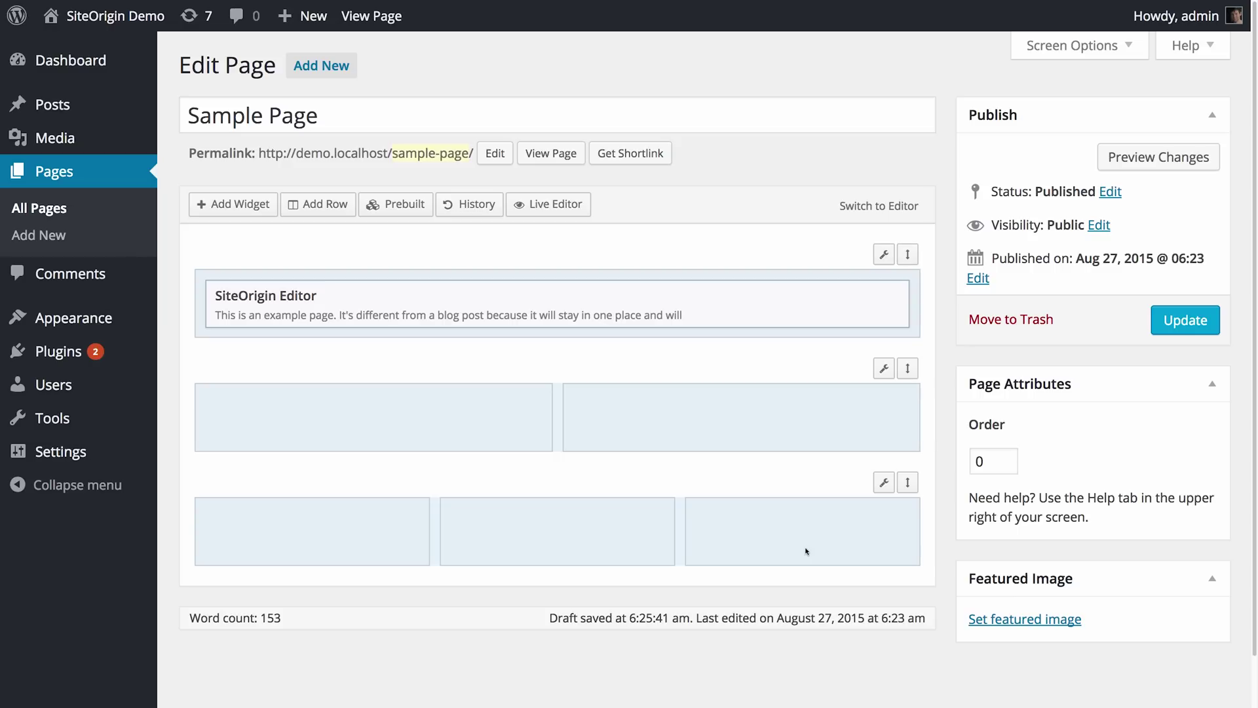
mouse_move(885, 368)
click(827, 446)
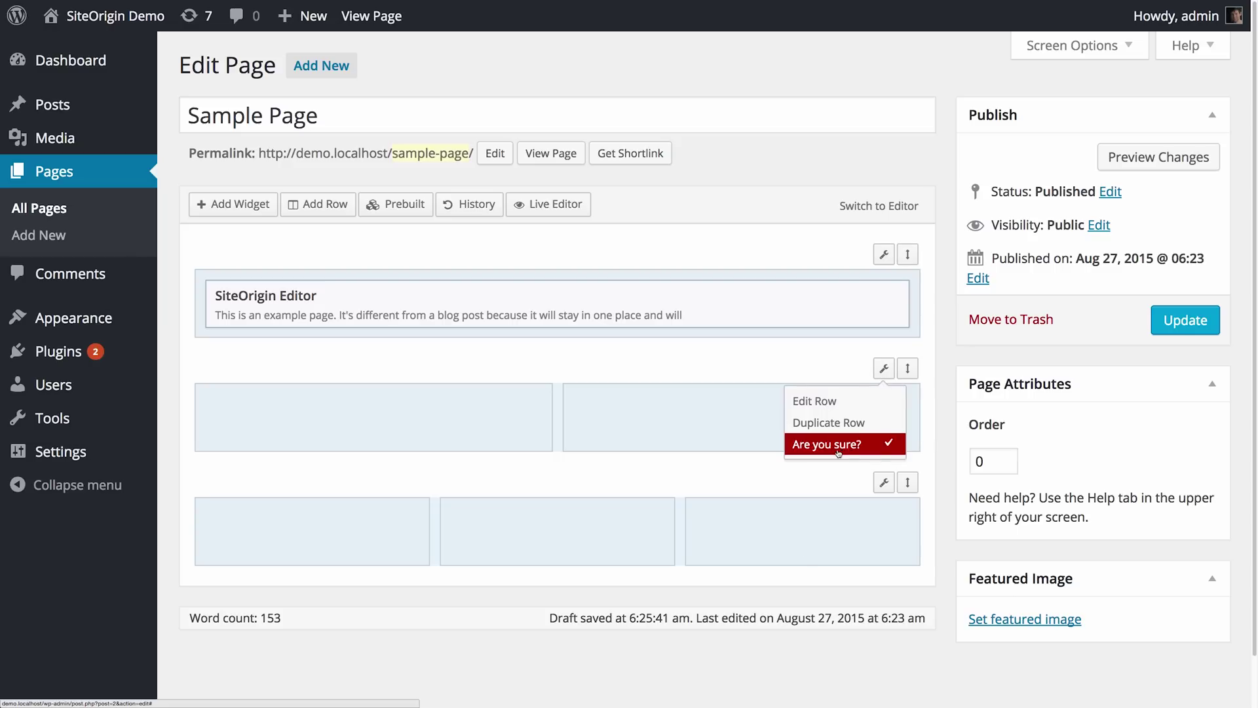
click(827, 446)
Change the top row to 2 columns and save it
click(884, 255)
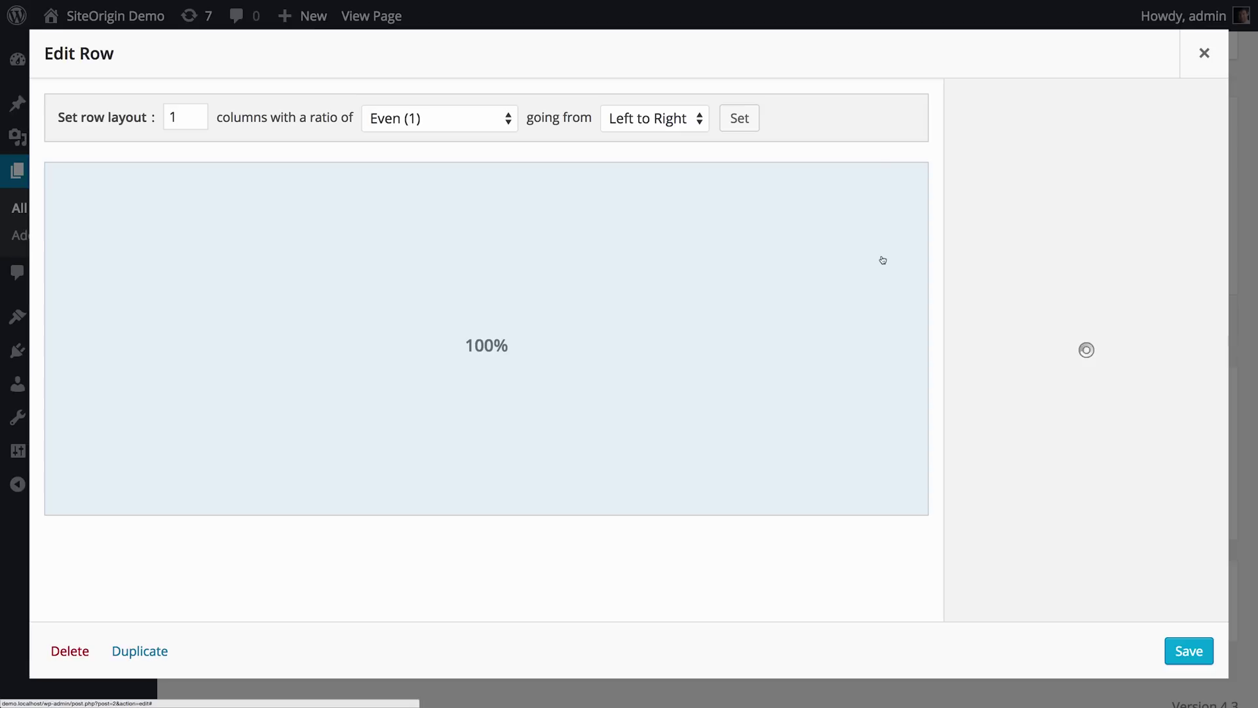
click(174, 117)
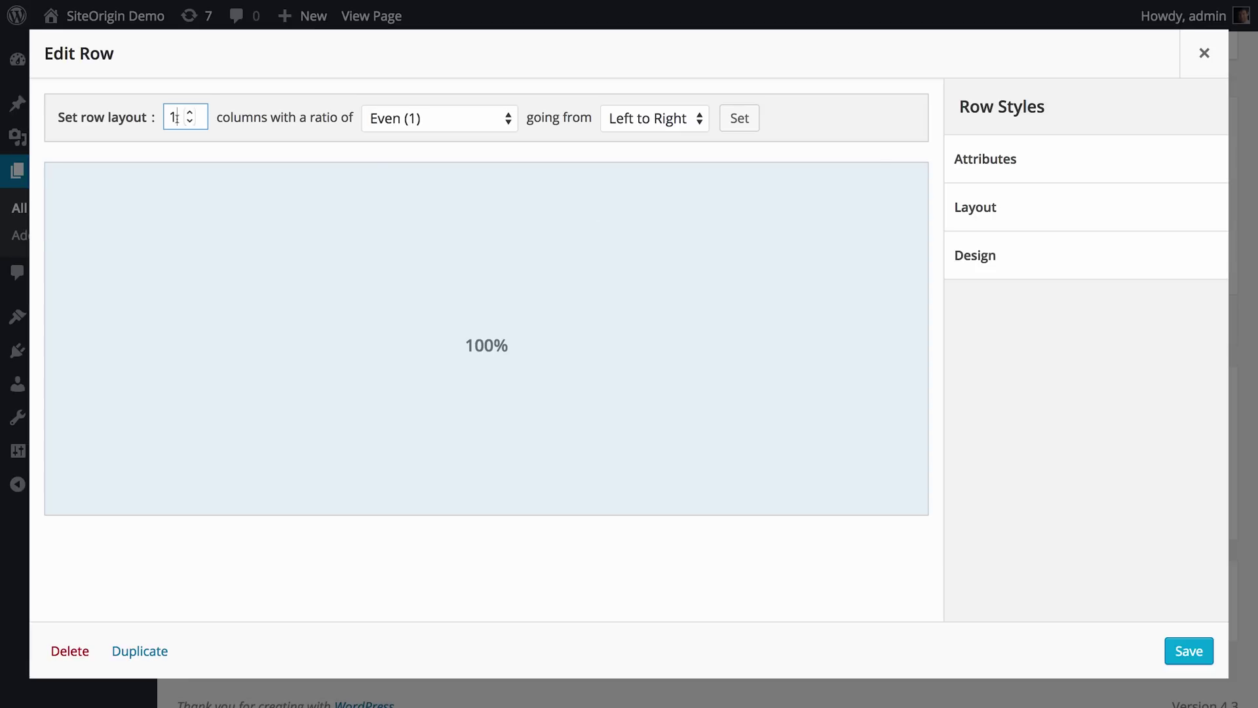
double_click(173, 116)
text(2)
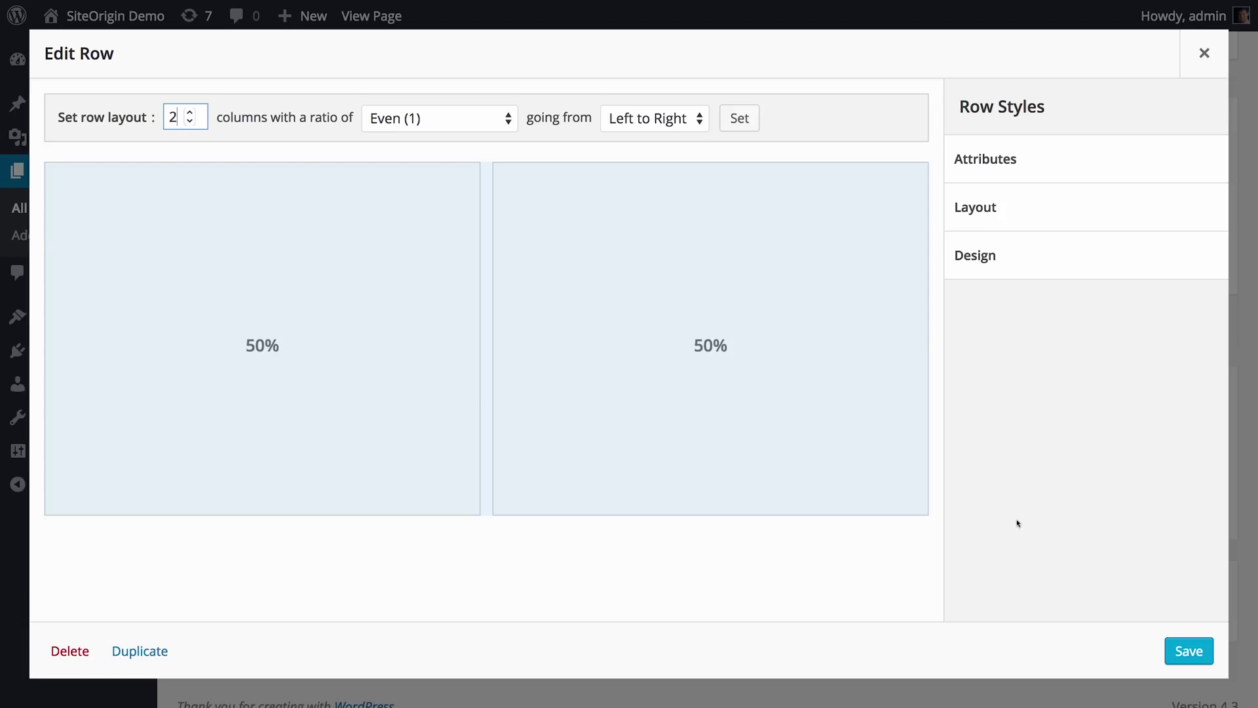
click(1189, 651)
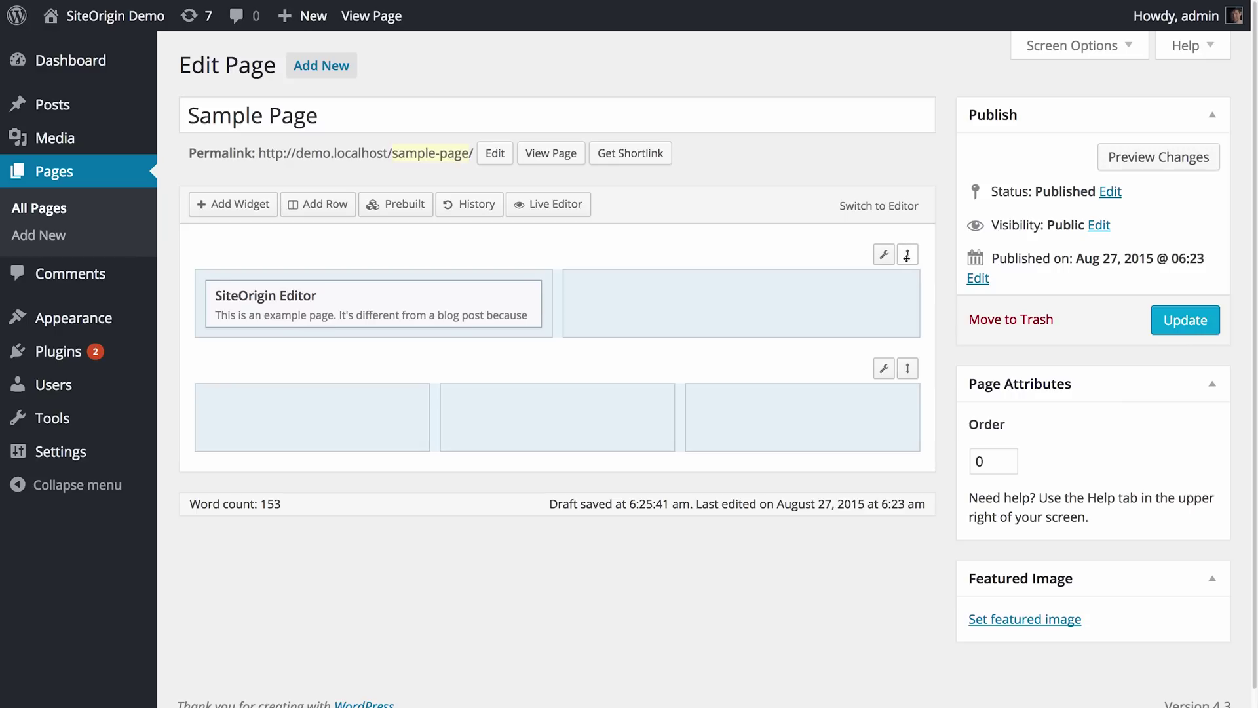
Select the top row's empty right cell and search the Widgets Bundle widgets for 'editor'
mouse_move(907, 255)
mouse_down()
mouse_move(899, 397)
mouse_move(910, 253)
mouse_up()
click(676, 306)
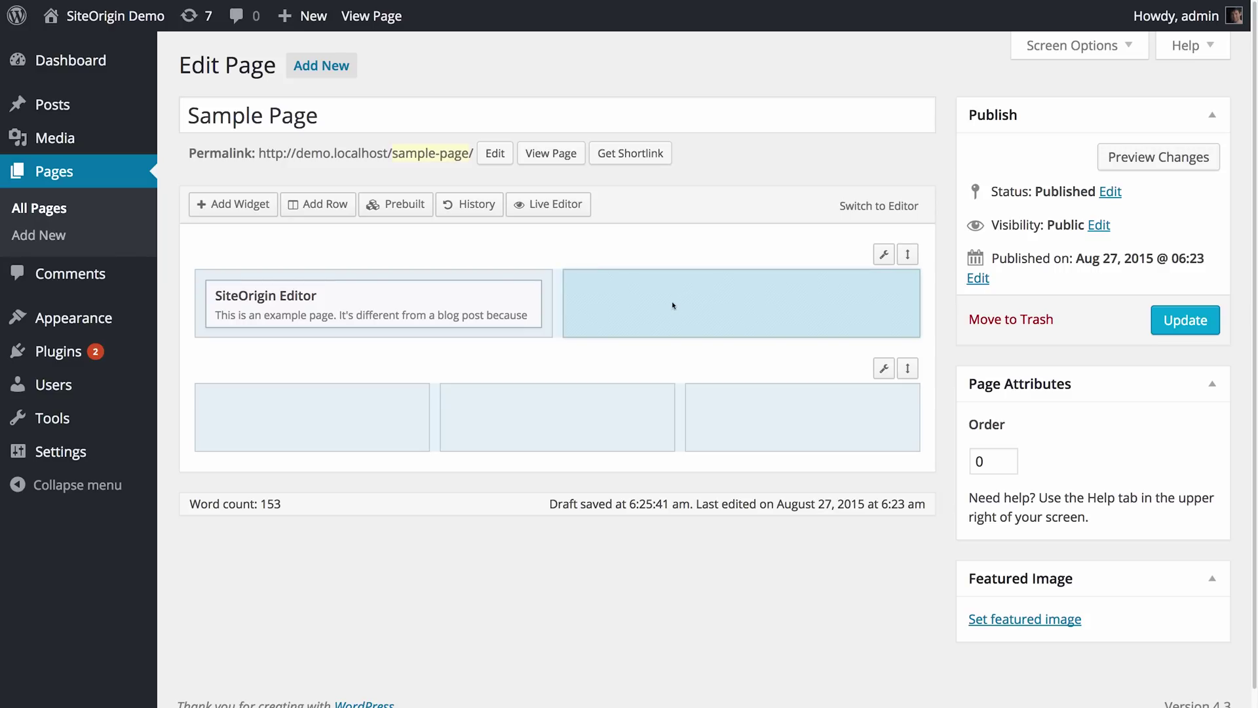
click(251, 210)
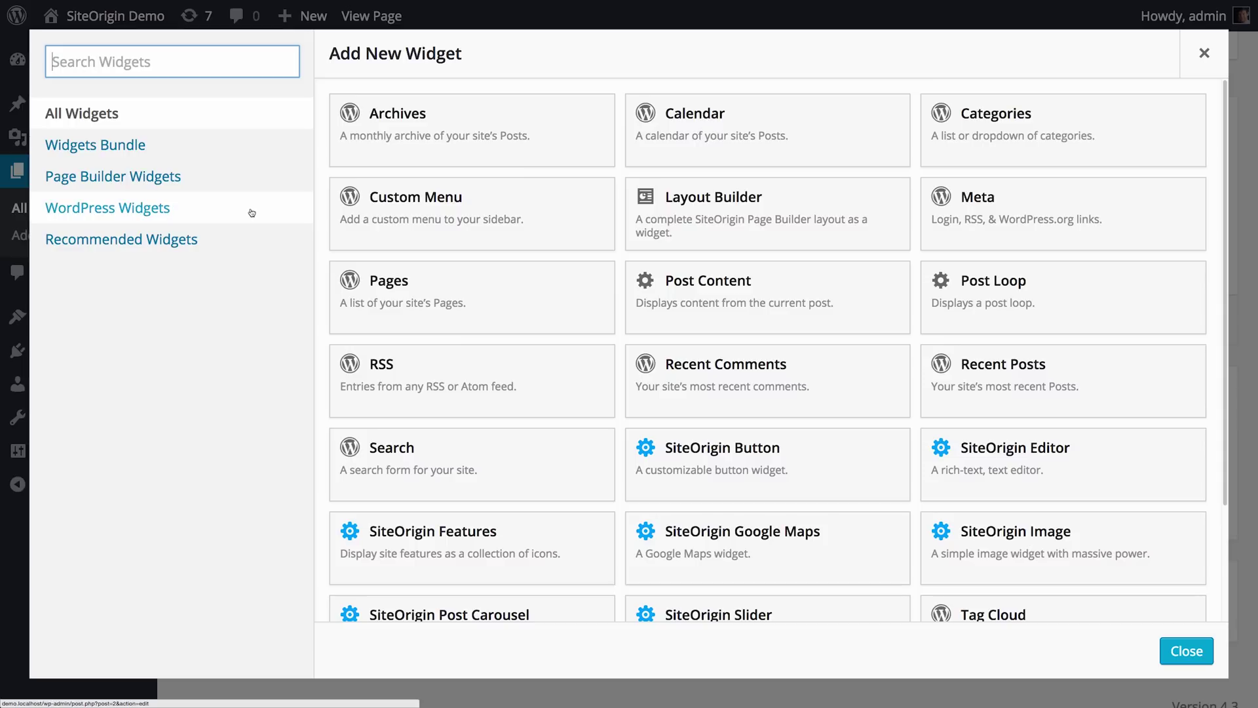
click(160, 64)
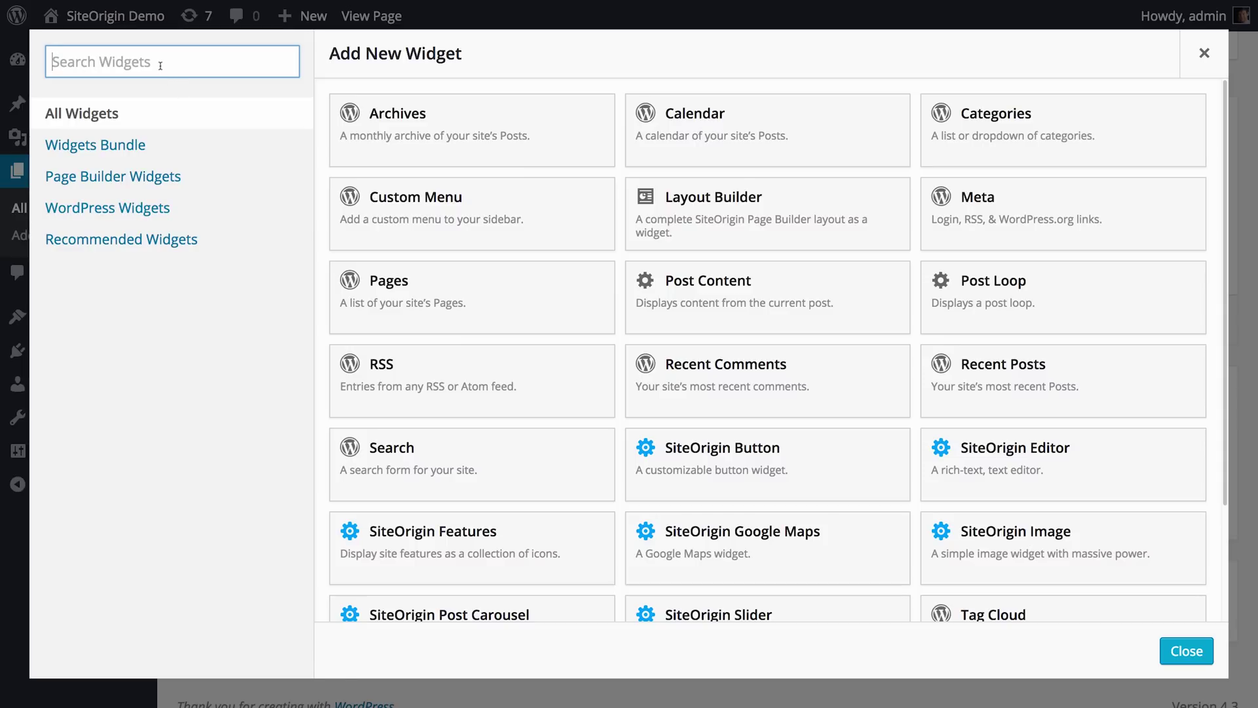
click(148, 146)
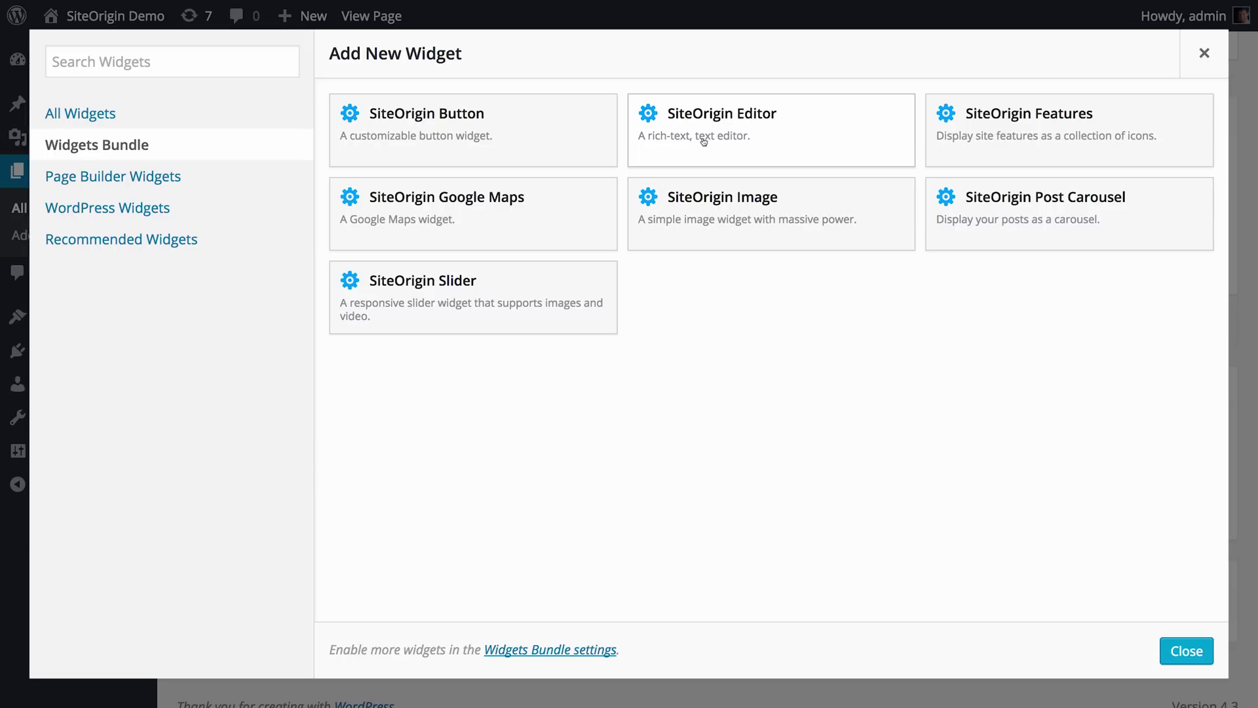
click(182, 62)
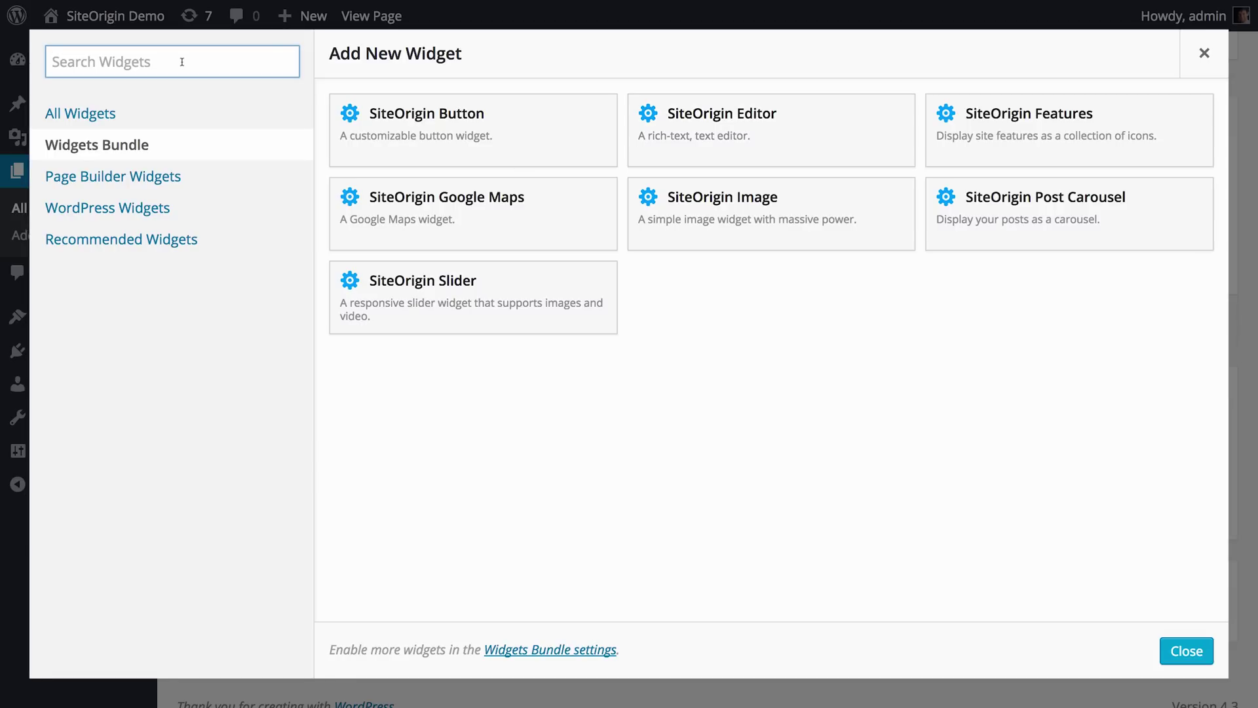
text(editor)
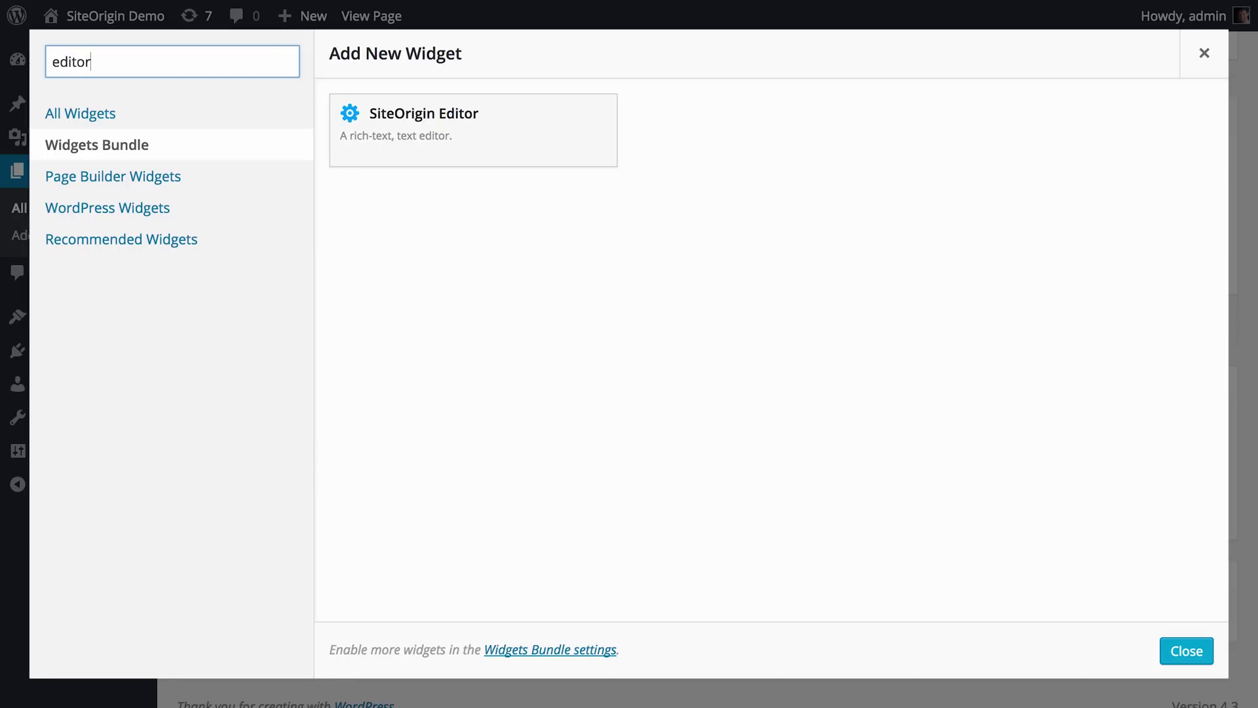
Add a SiteOrigin Editor widget to the right cell and open it for editing
click(421, 146)
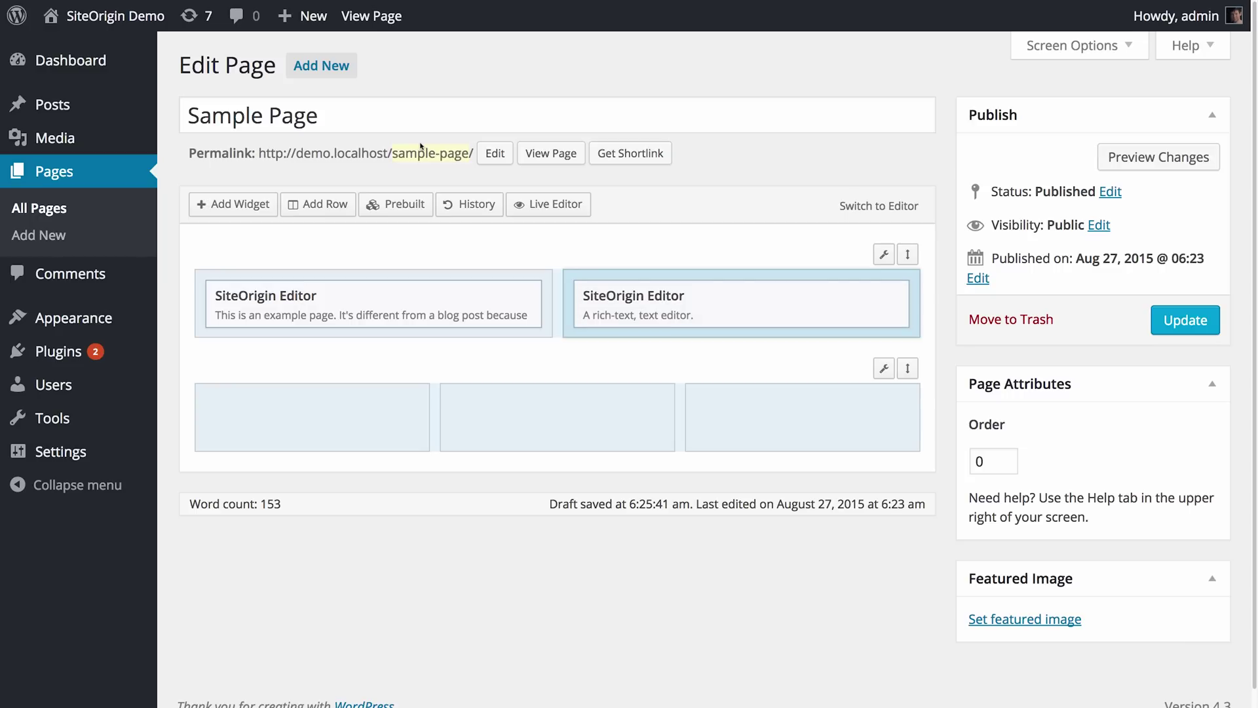
click(639, 303)
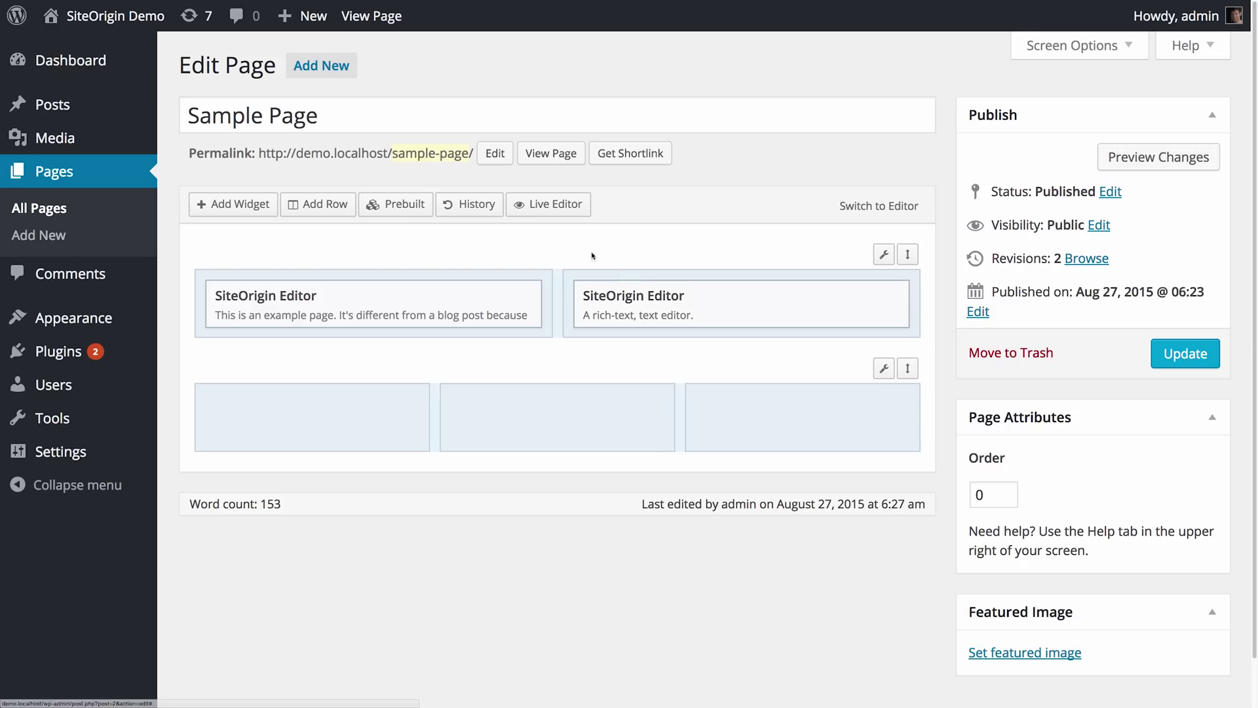
click(788, 298)
Write the paragraph starting 'Hello, this is our content.', link the word Links, and save
text(Hel)
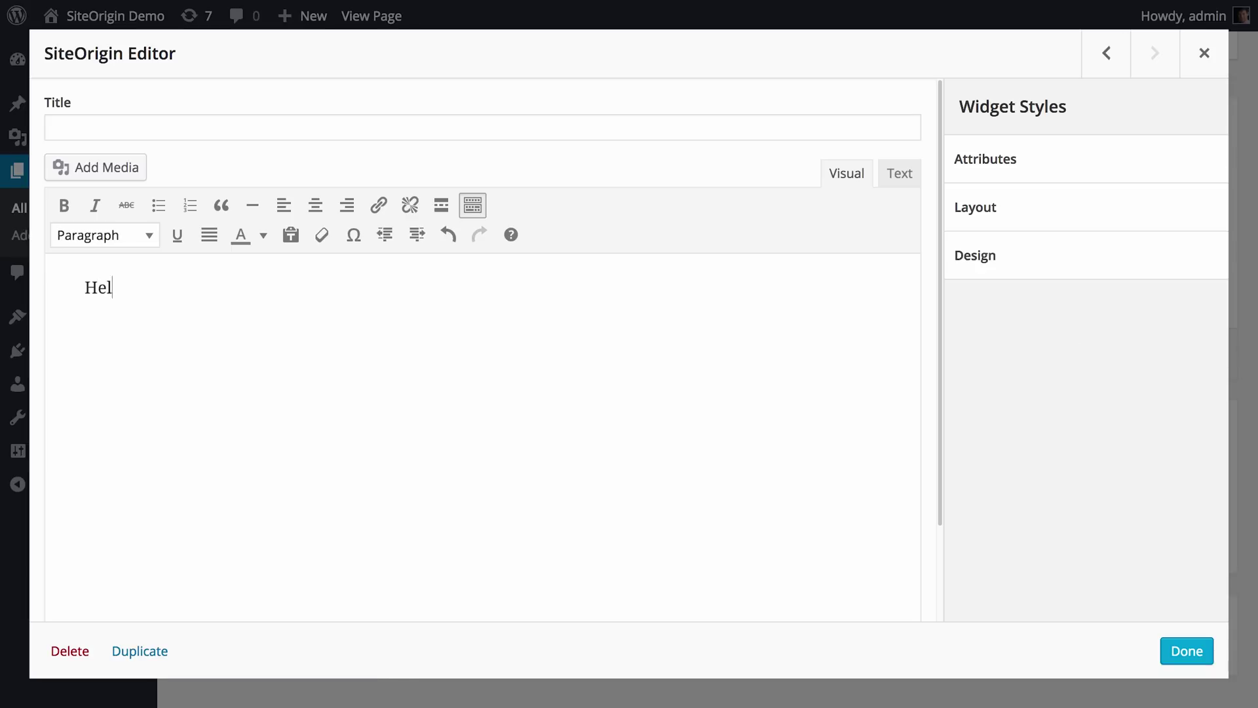
text(lo, this is our content)
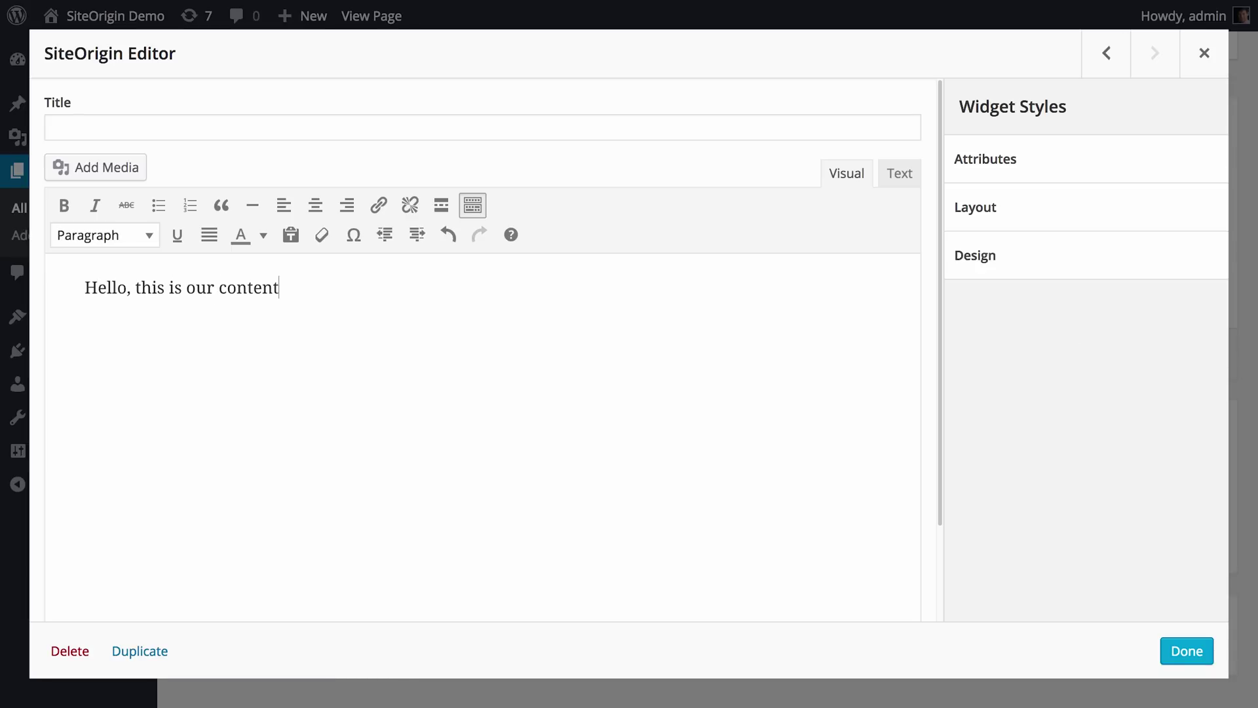
text(. You can enter anything you want here. Links and images are both fine.)
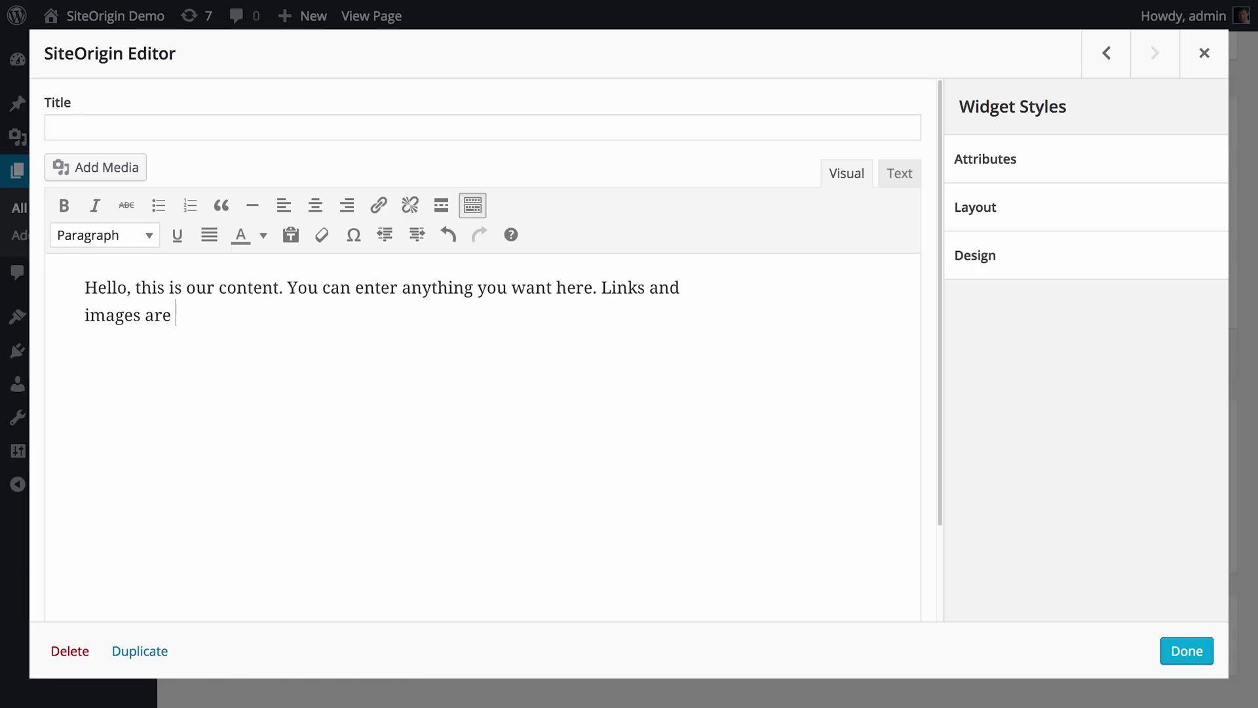
double_click(623, 288)
key(ctrl+k)
text(s)
click(822, 452)
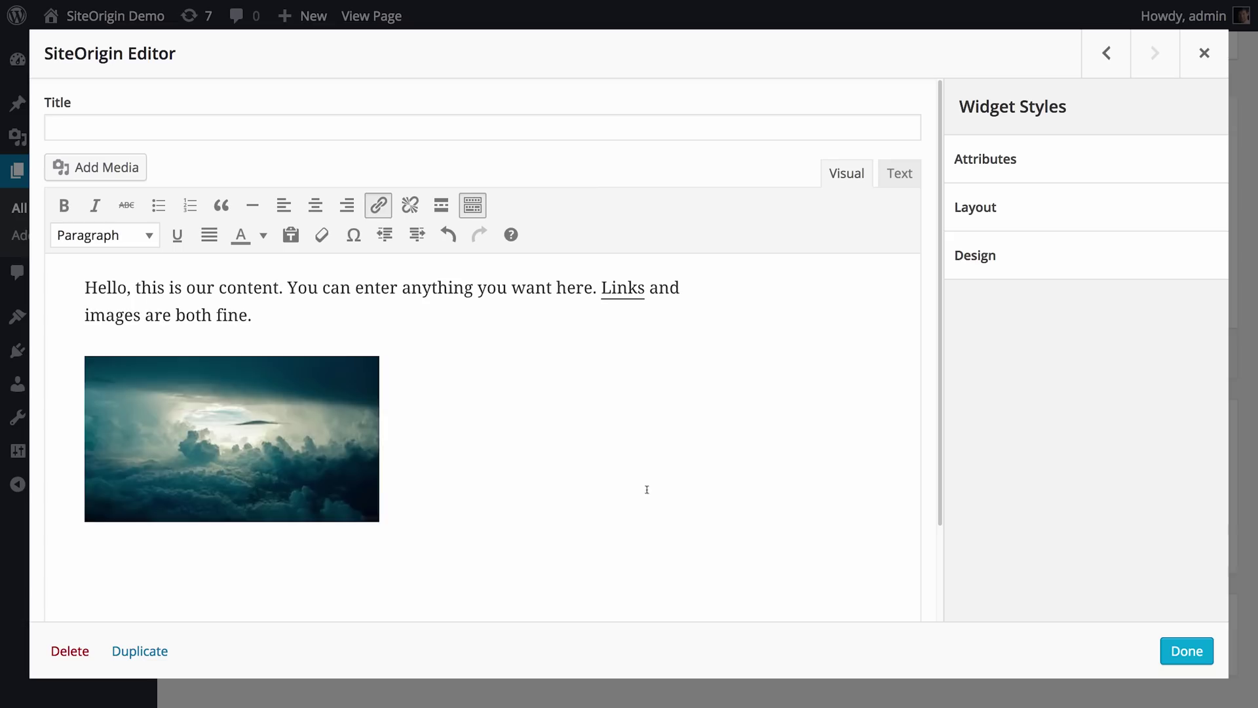
click(1187, 651)
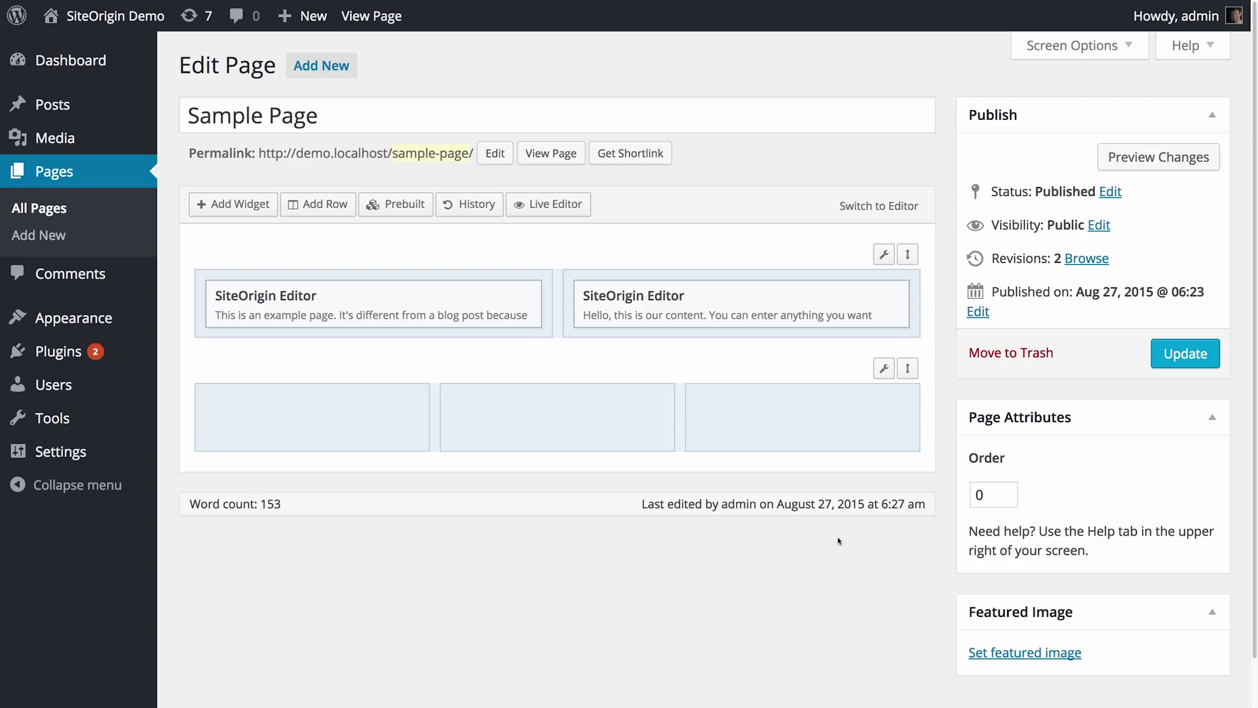
Add a SiteOrigin Editor to the second row's first cell and Google Maps to the middle cell
right_click(325, 414)
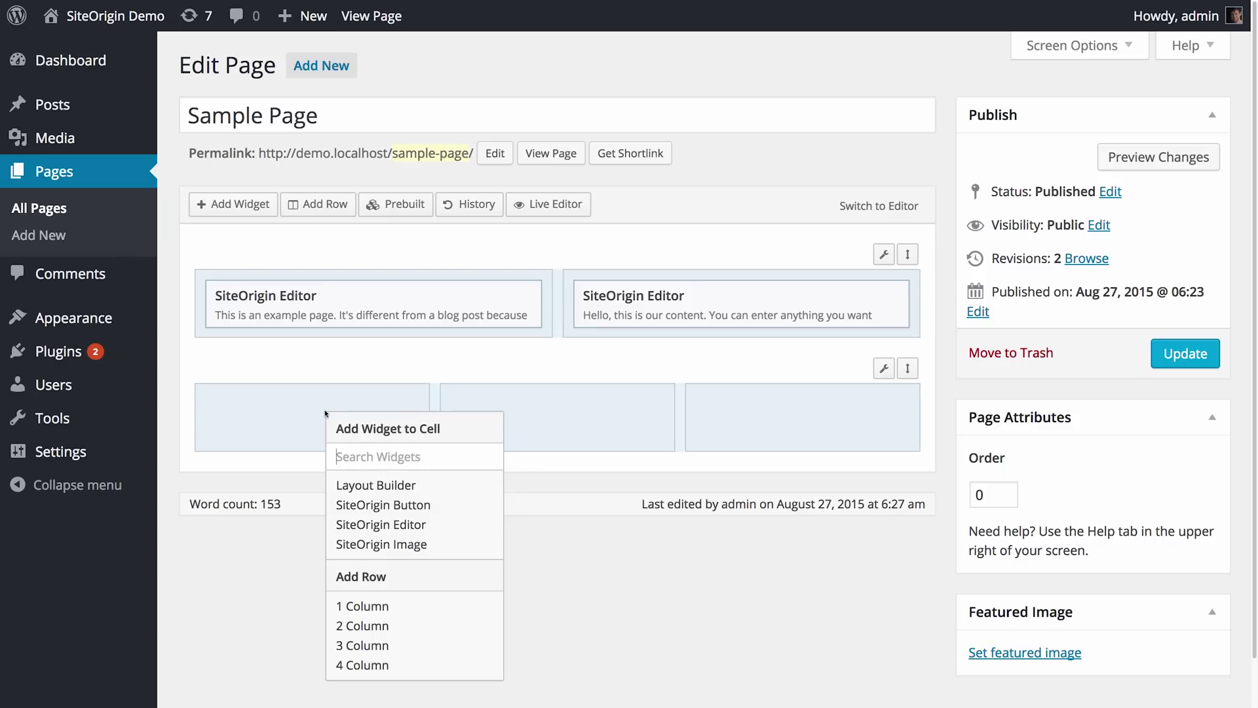
click(405, 528)
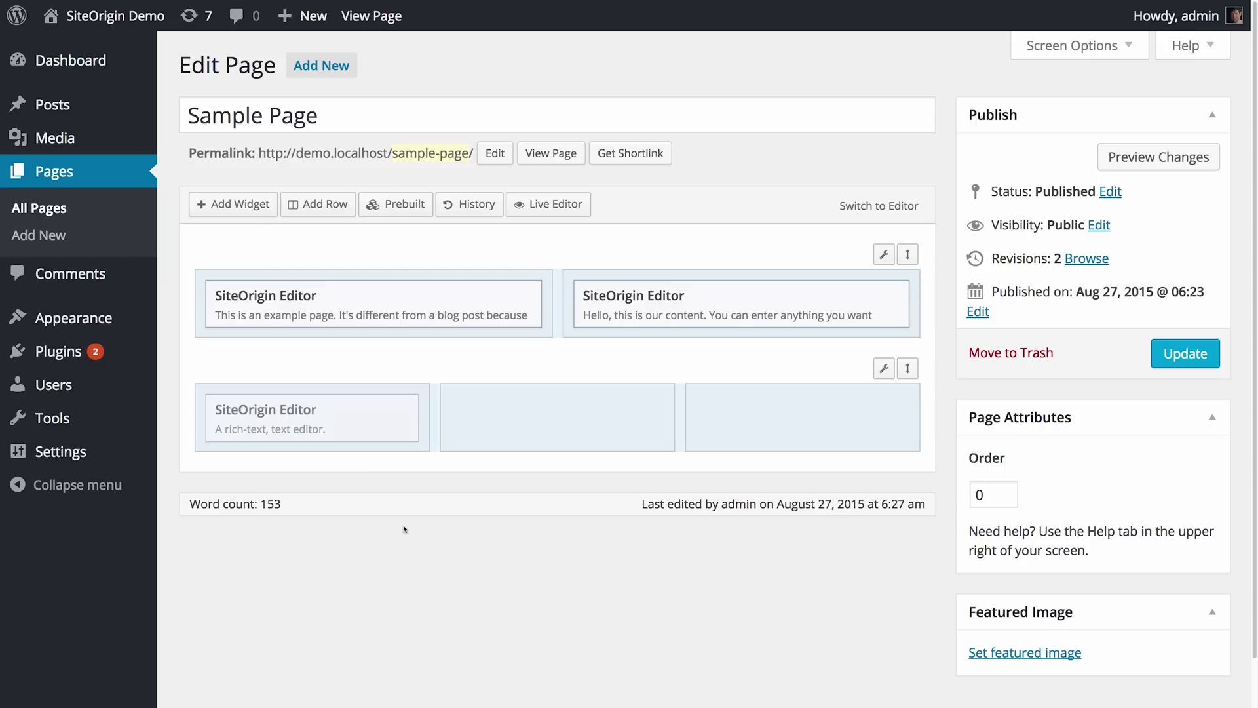
right_click(506, 413)
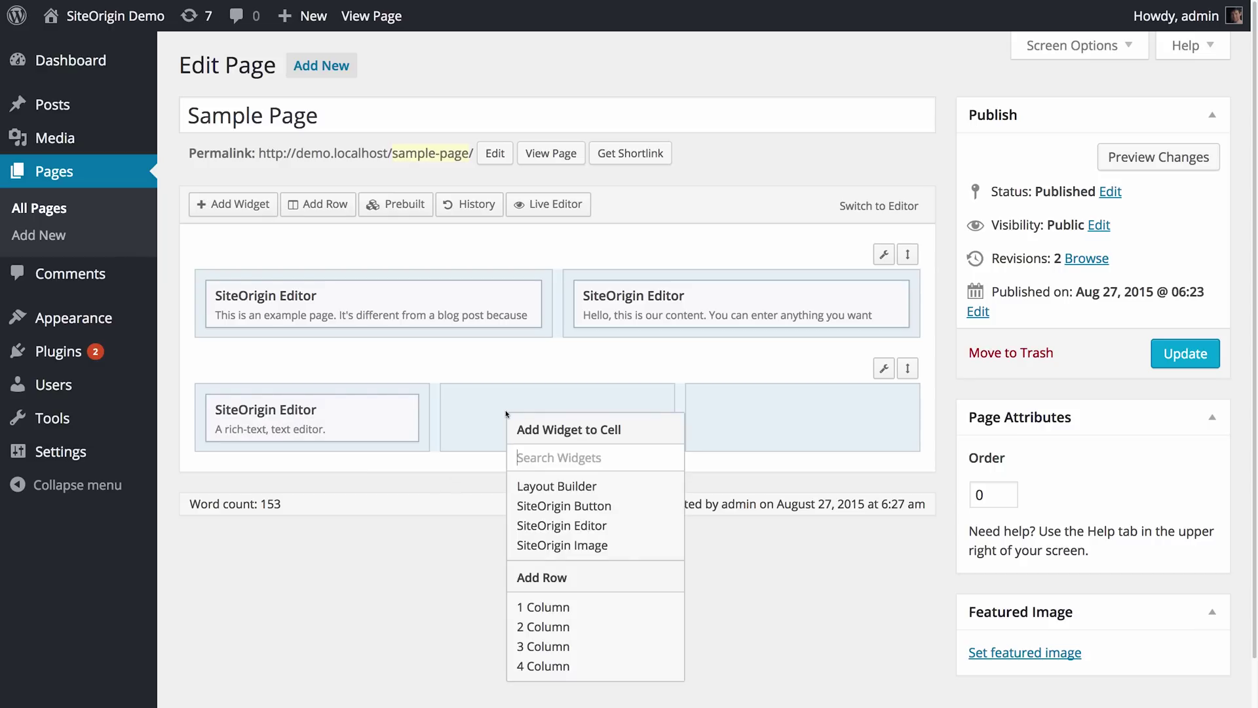
text(map)
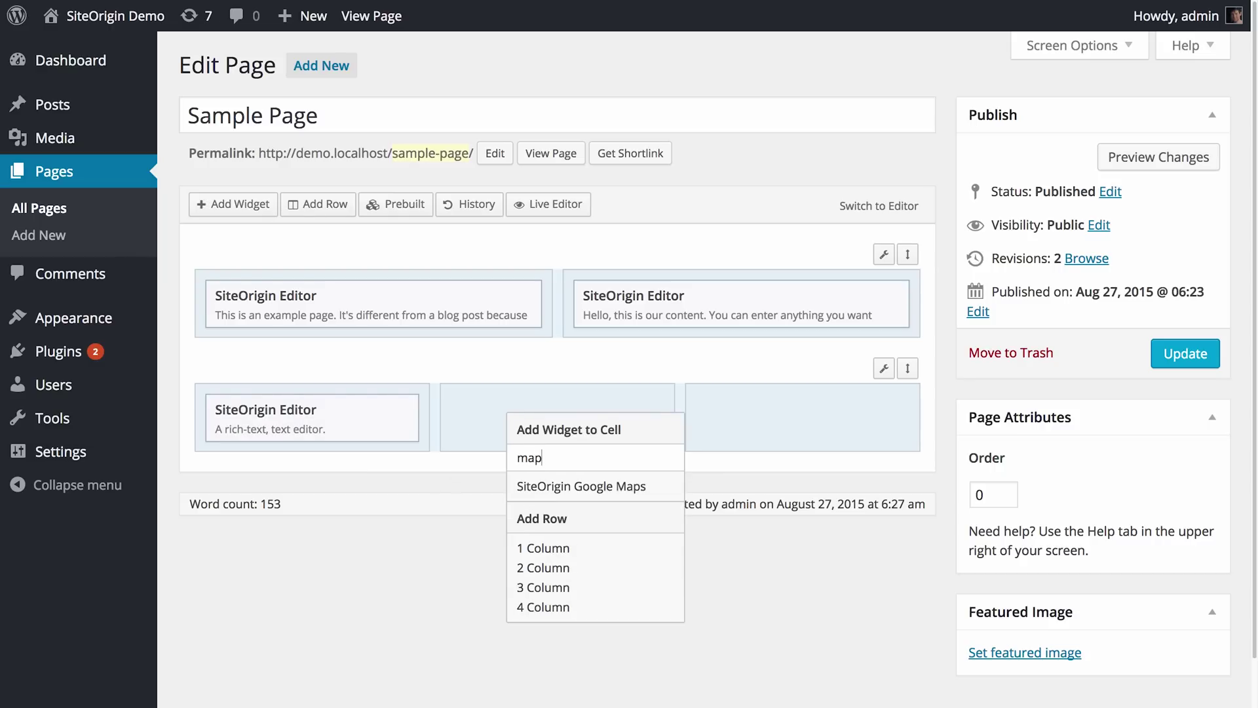
click(574, 486)
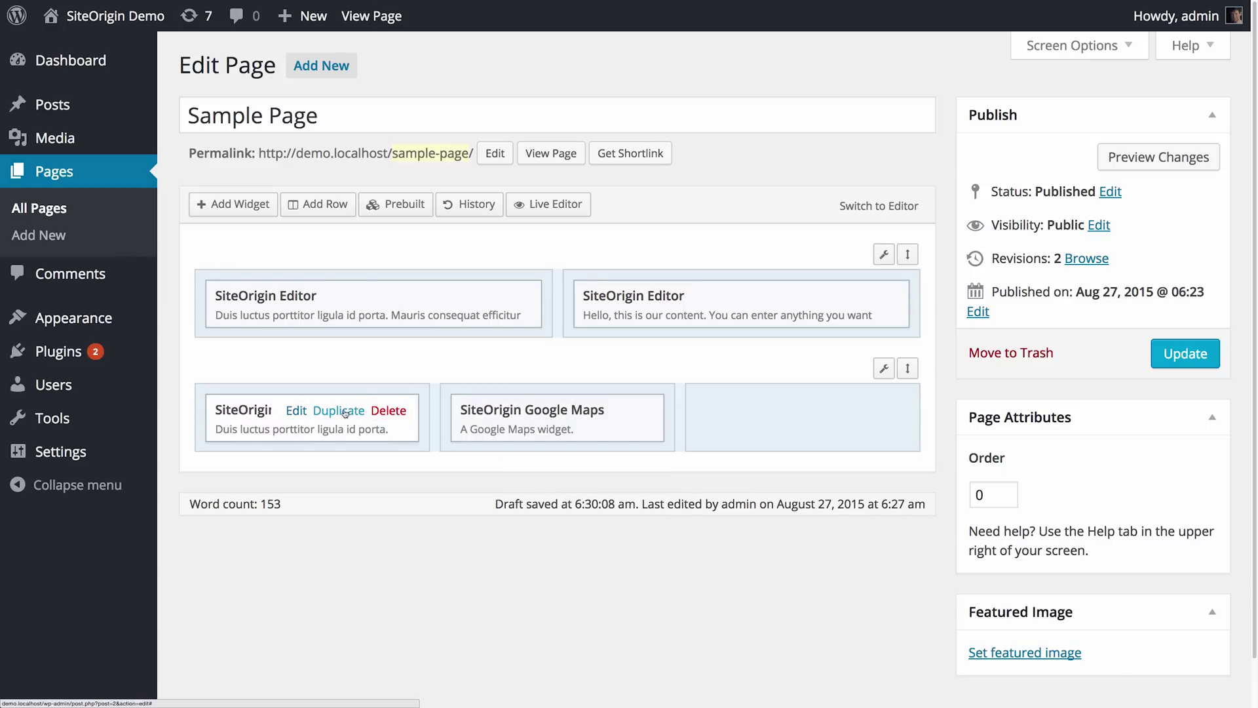
Duplicate the first text widget and move the copy into the third cell
click(345, 412)
drag(275, 460, 729, 459)
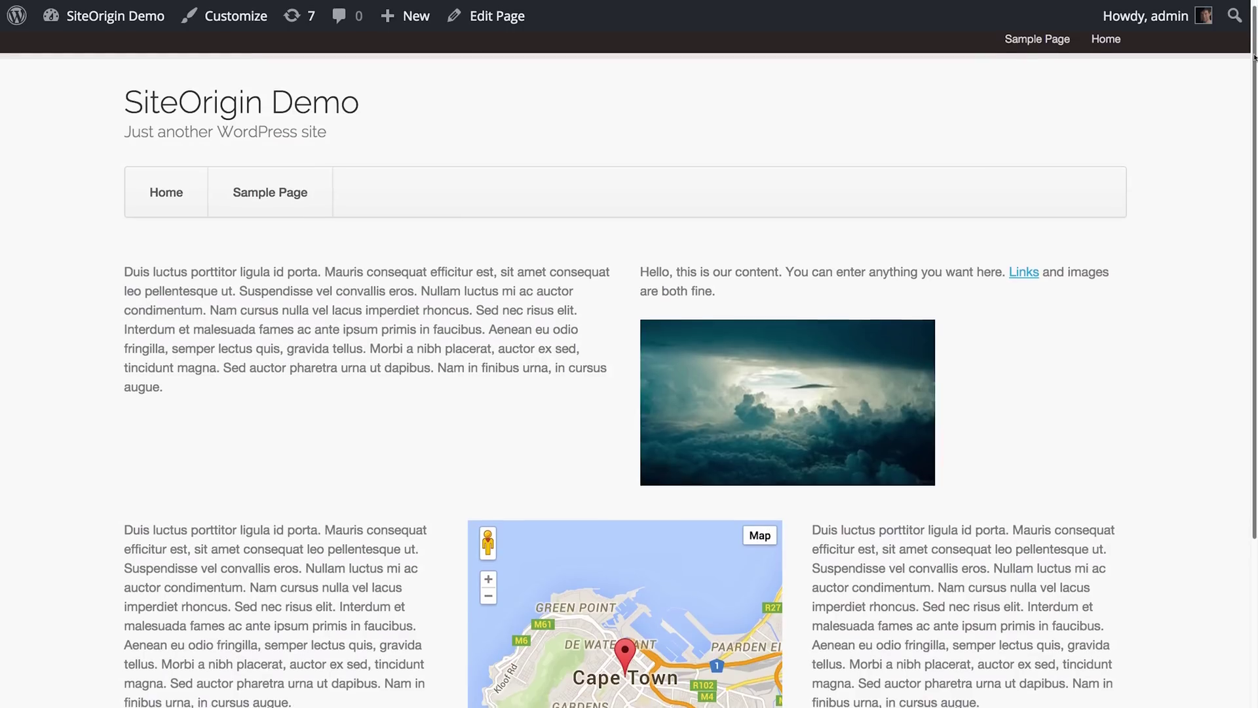
scroll(1254, 57, down, 3)
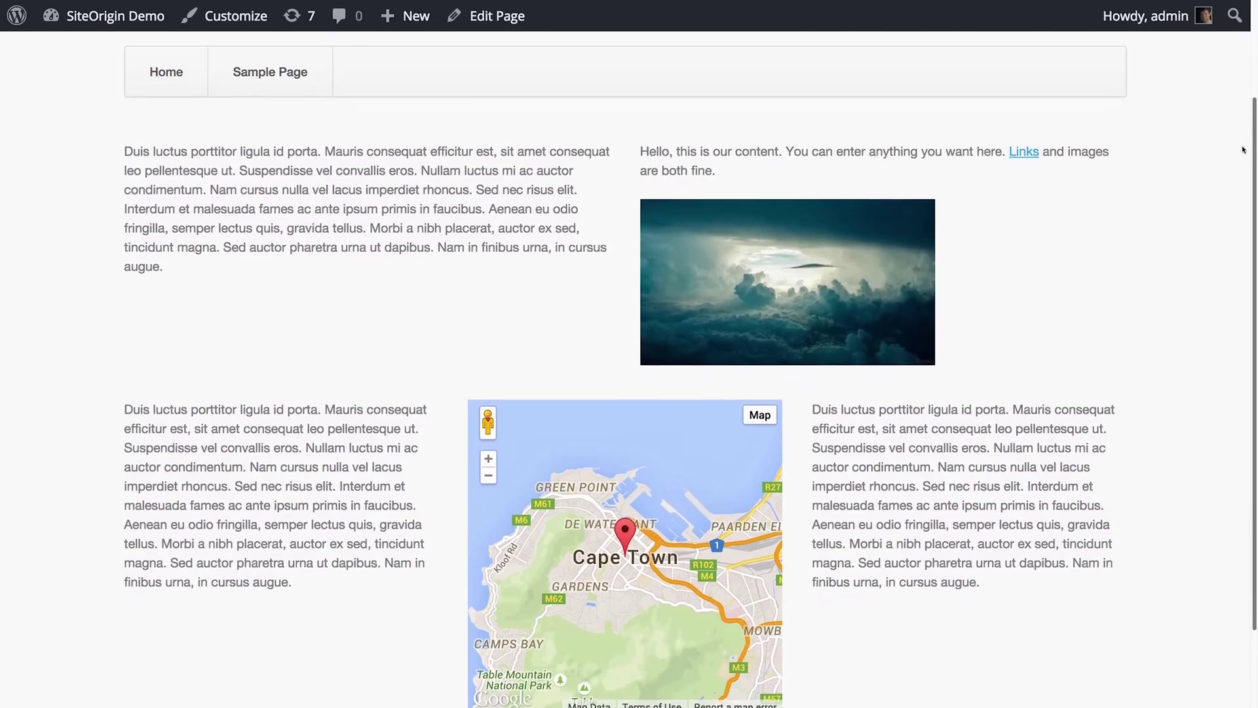
scroll(1243, 150, down, 3)
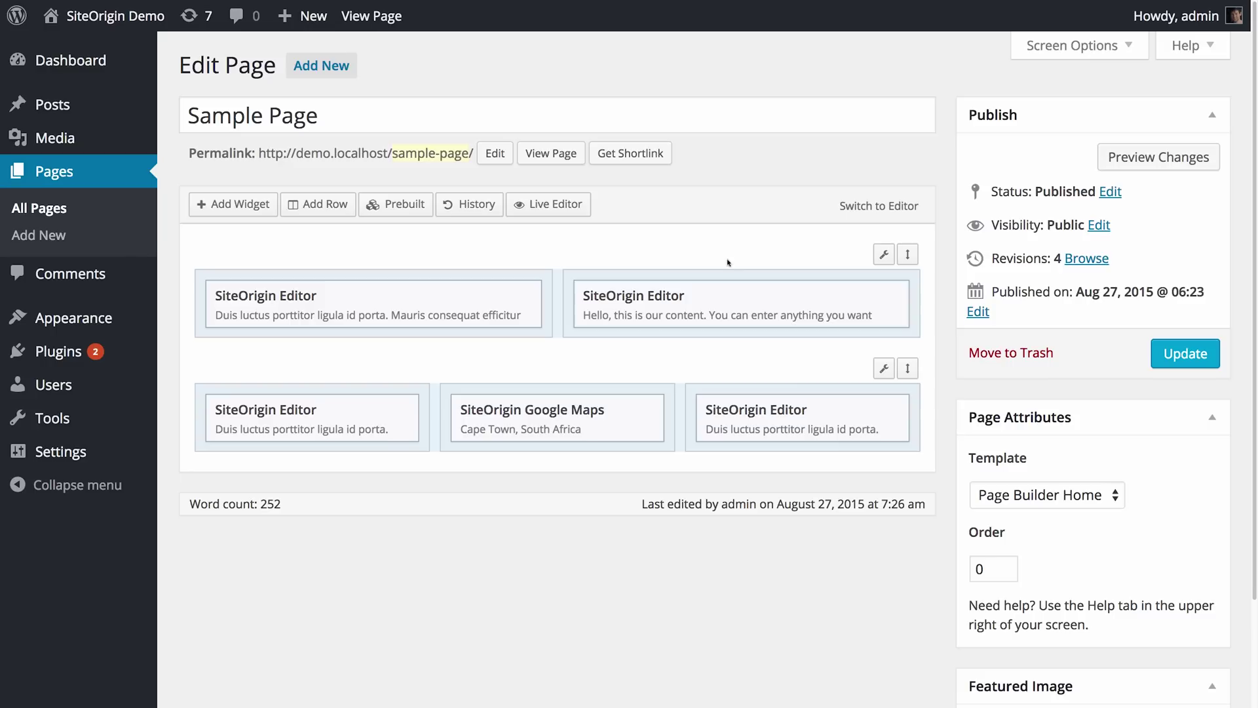
Rearrange the text widgets and rows so the two-column text row sits above the map row
drag(724, 299, 459, 298)
drag(525, 341, 754, 308)
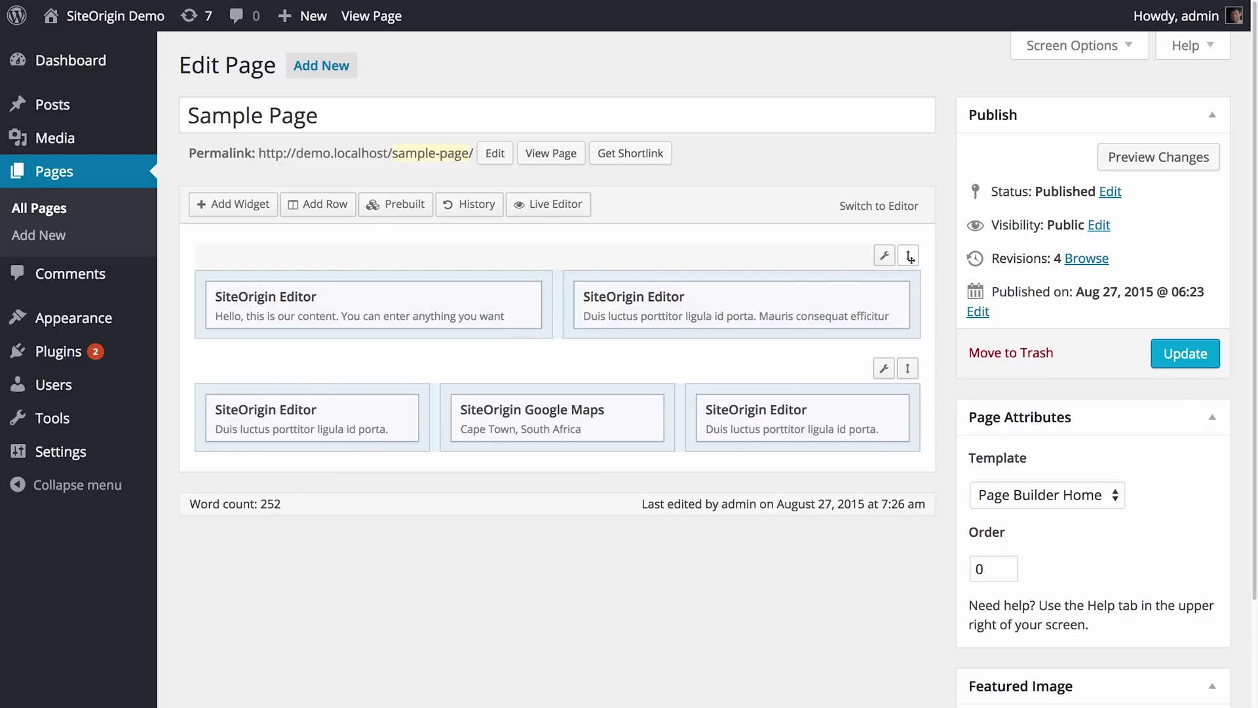
drag(910, 257, 845, 362)
mouse_move(769, 307)
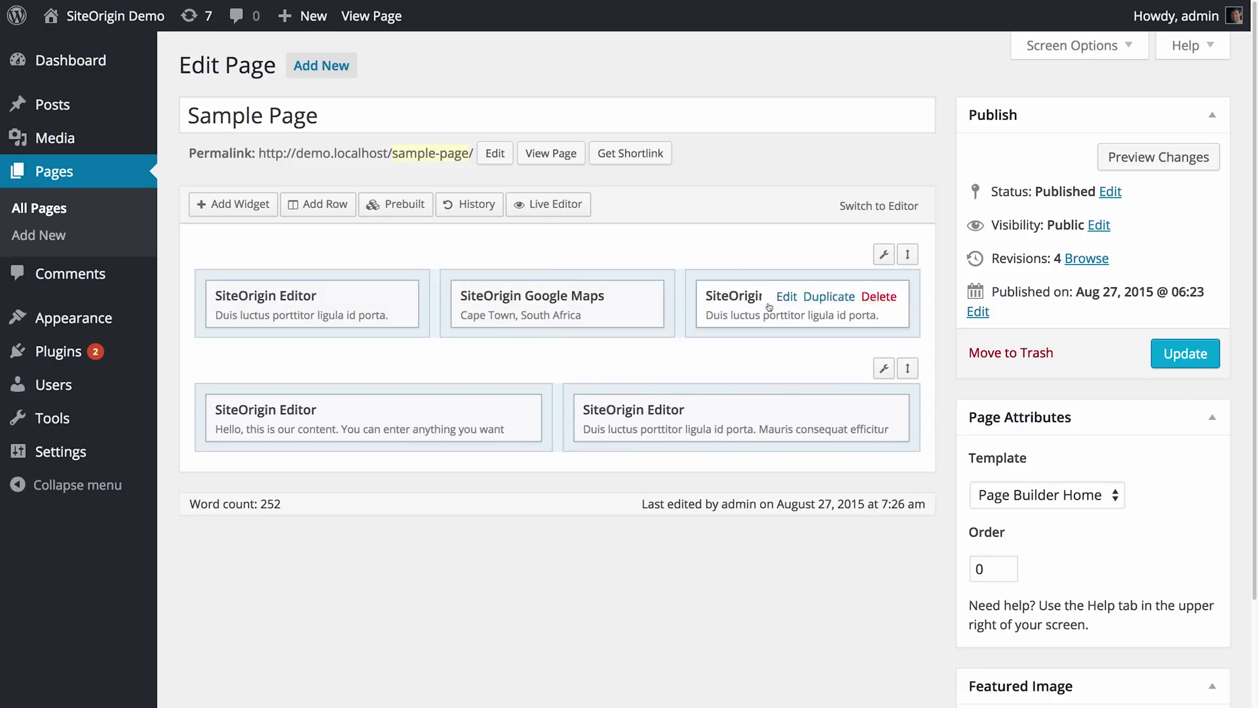
drag(769, 307, 455, 367)
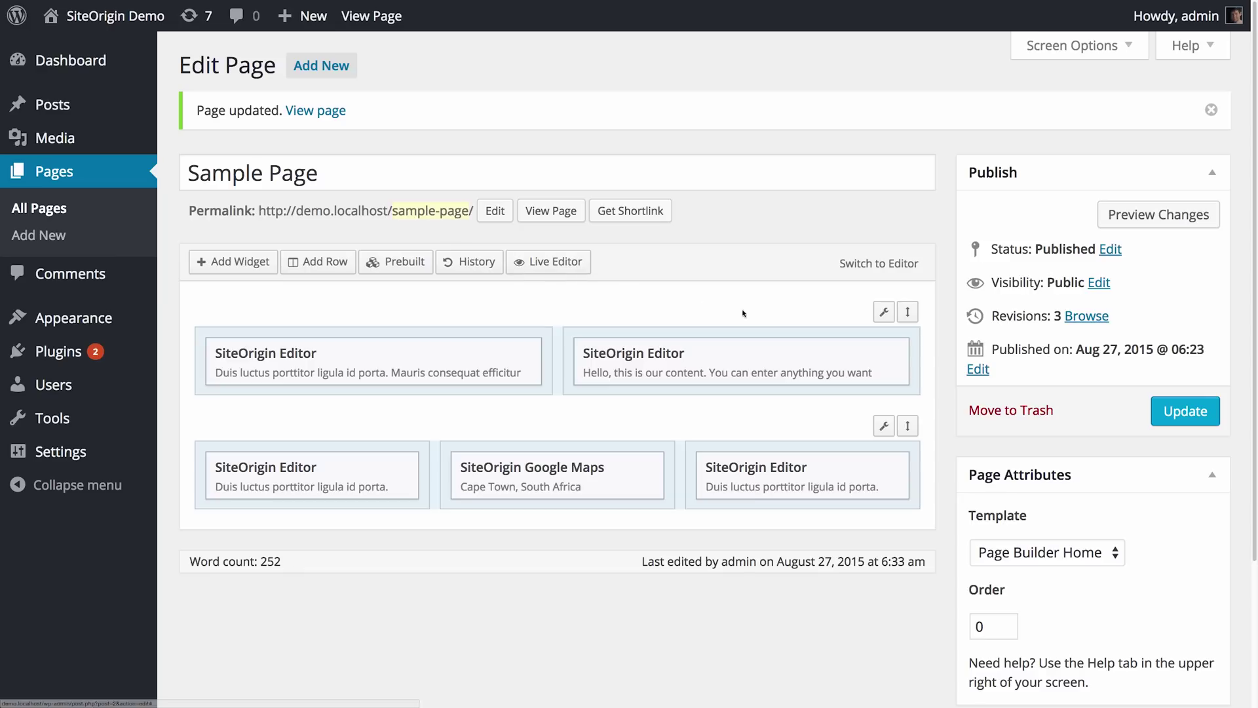
mouse_move(884, 316)
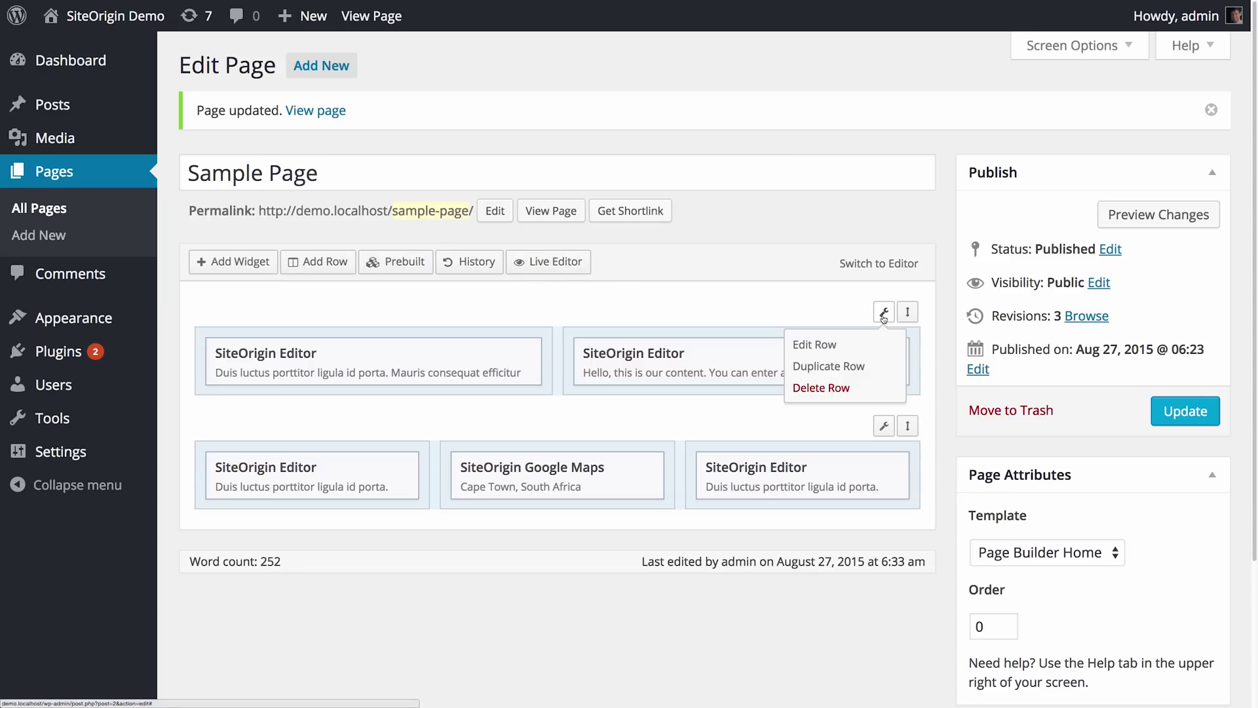
Give the top row class custom-class, cell class specific-row-1 and CSS margin-top:25px
click(883, 313)
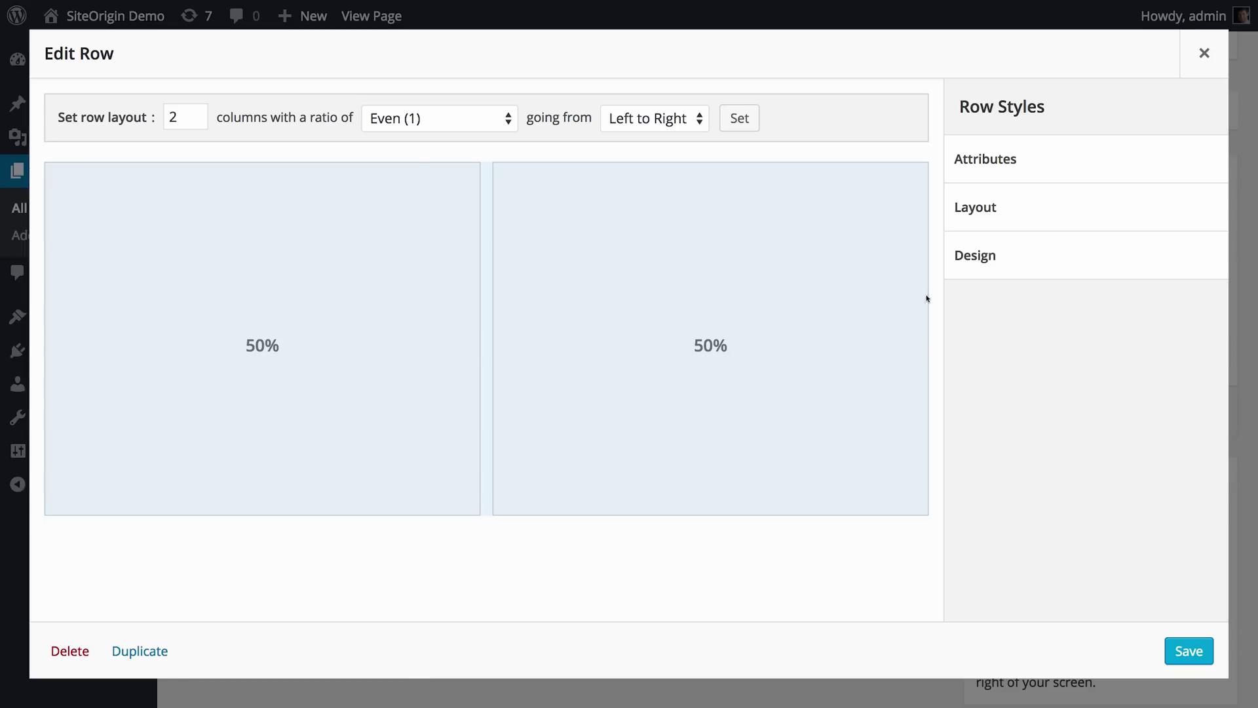
click(1013, 163)
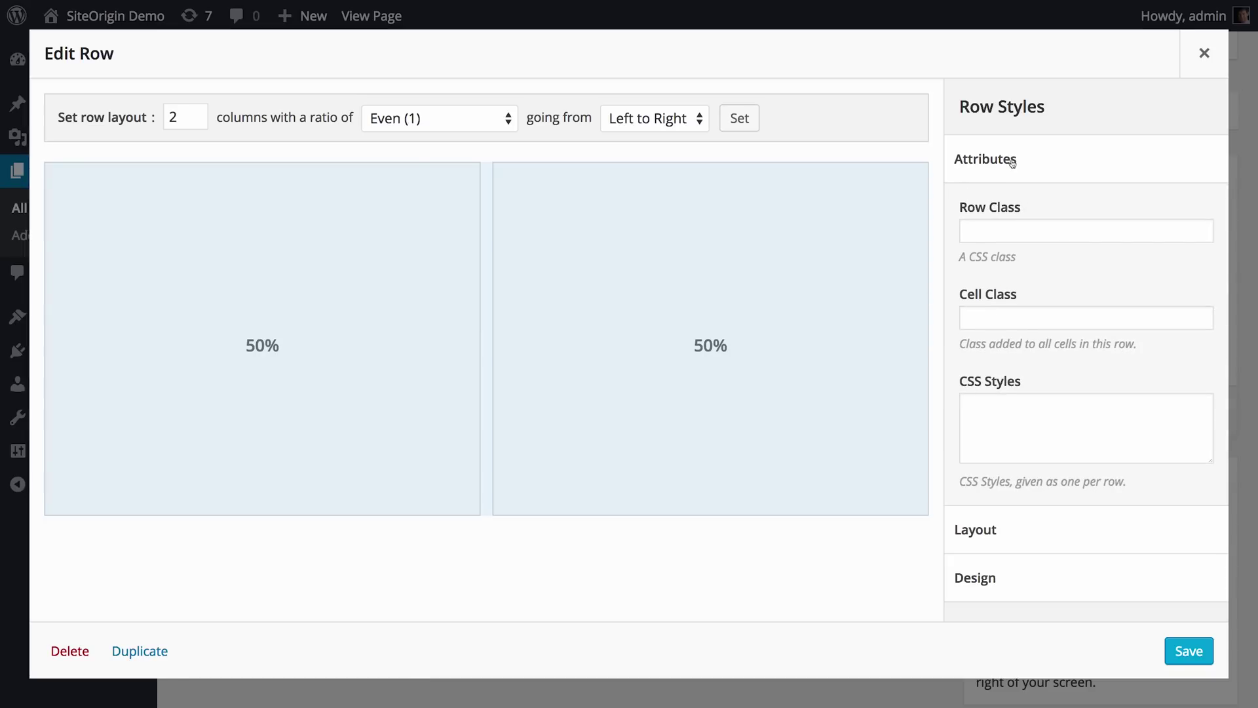
click(1014, 231)
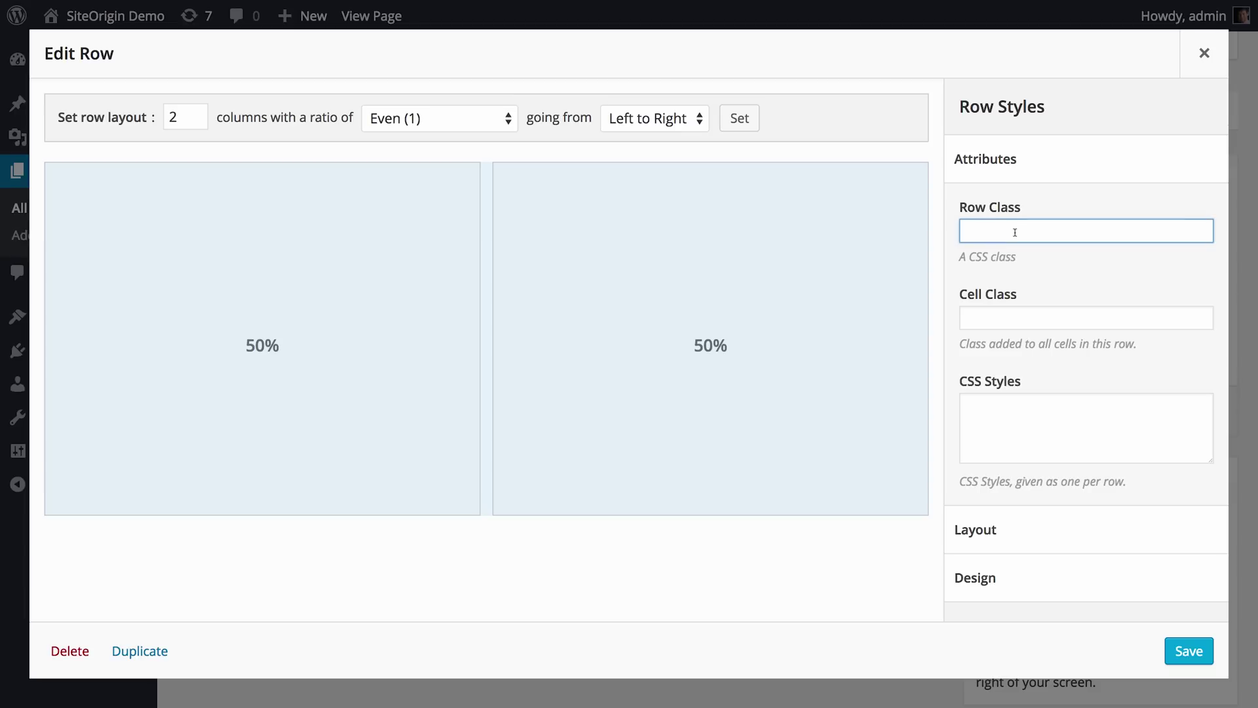
text(custom-class)
key(Tab)
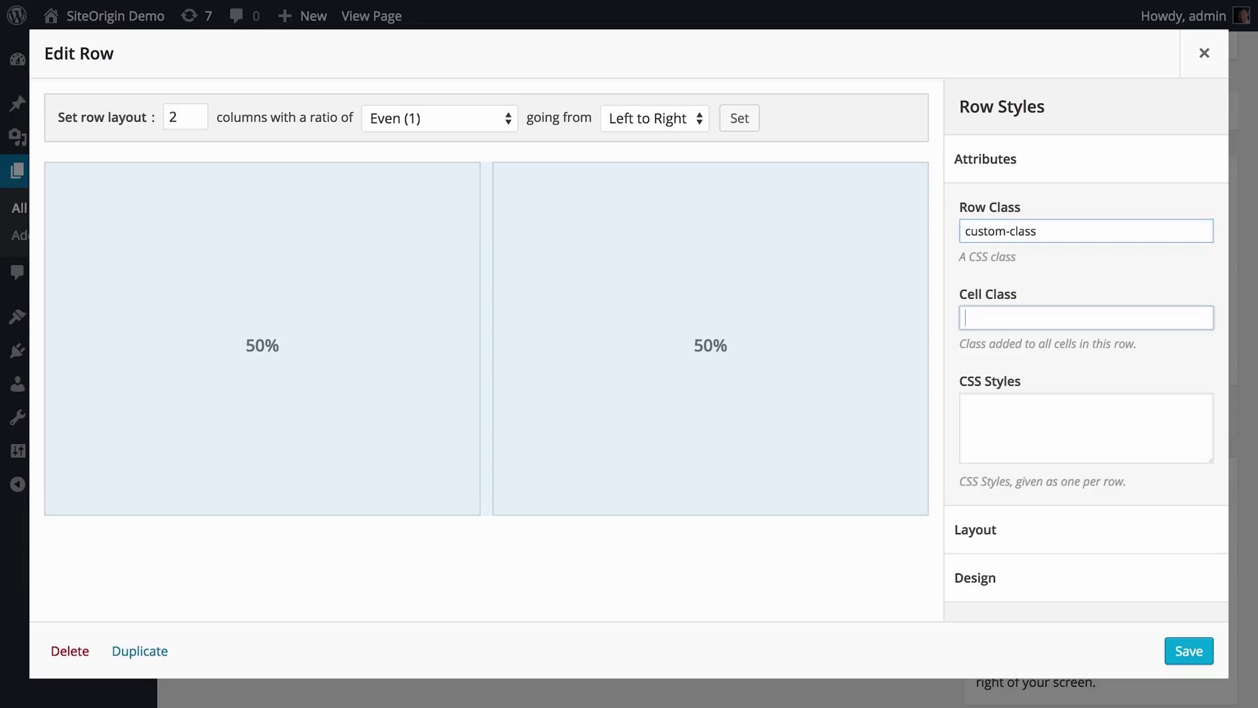
text(specific-row-1)
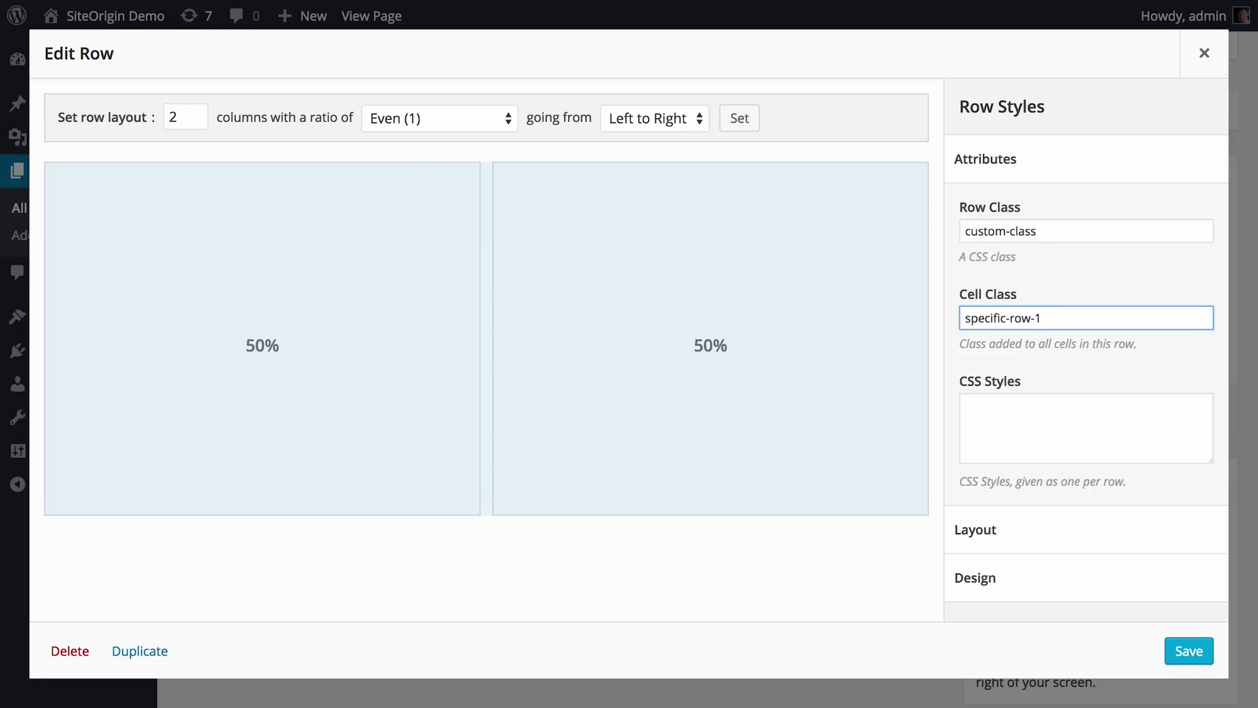
key(Tab)
text(mar)
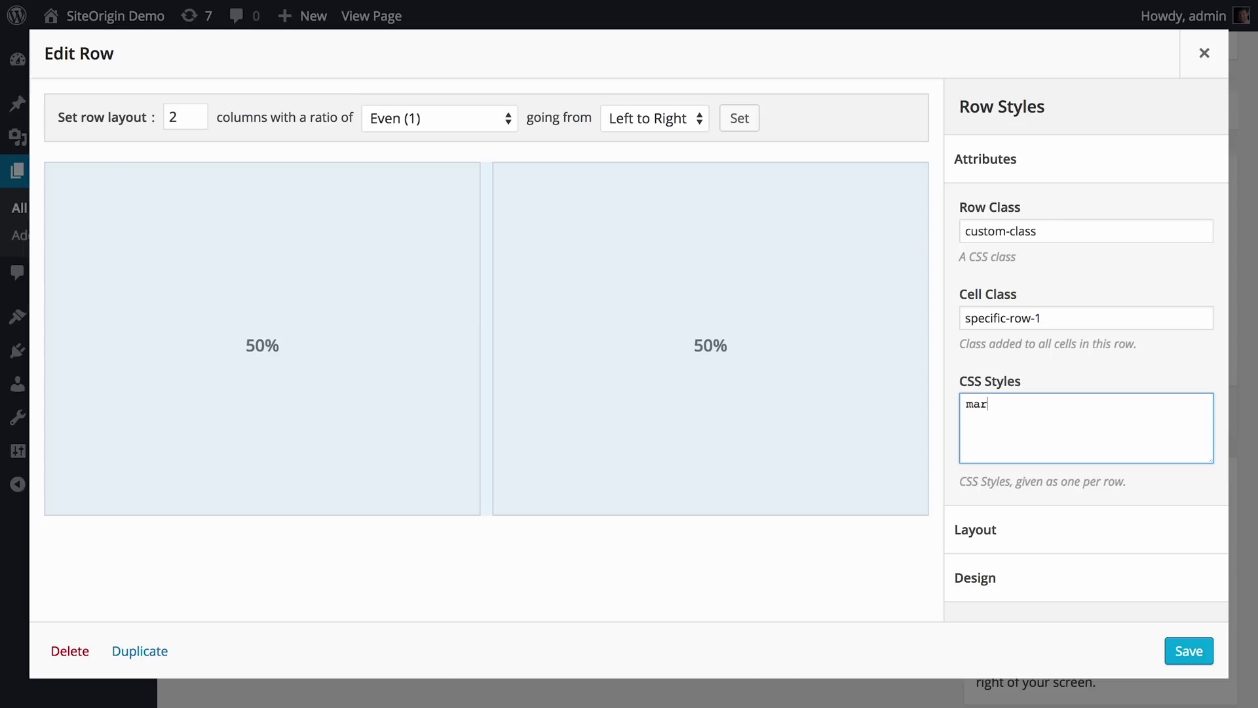
text(gin-top:25px;)
Set the row's gutter to 25 px and its padding to 25 0 px
click(1033, 150)
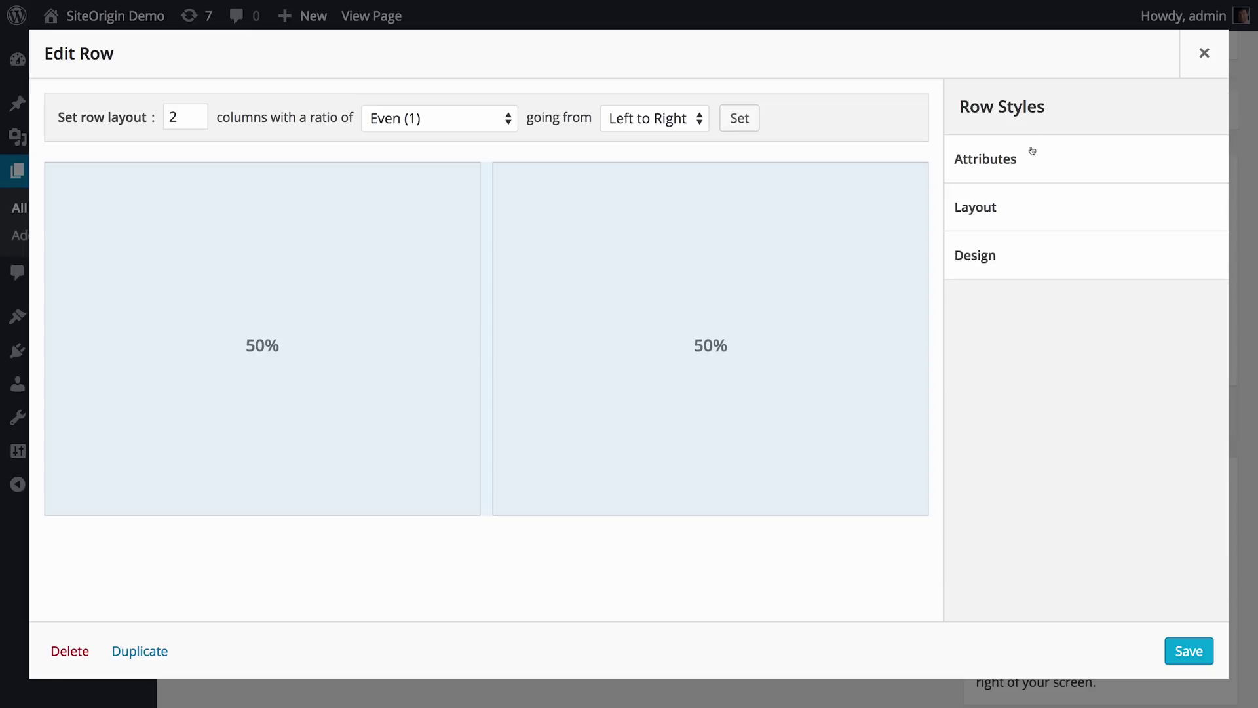
click(1015, 208)
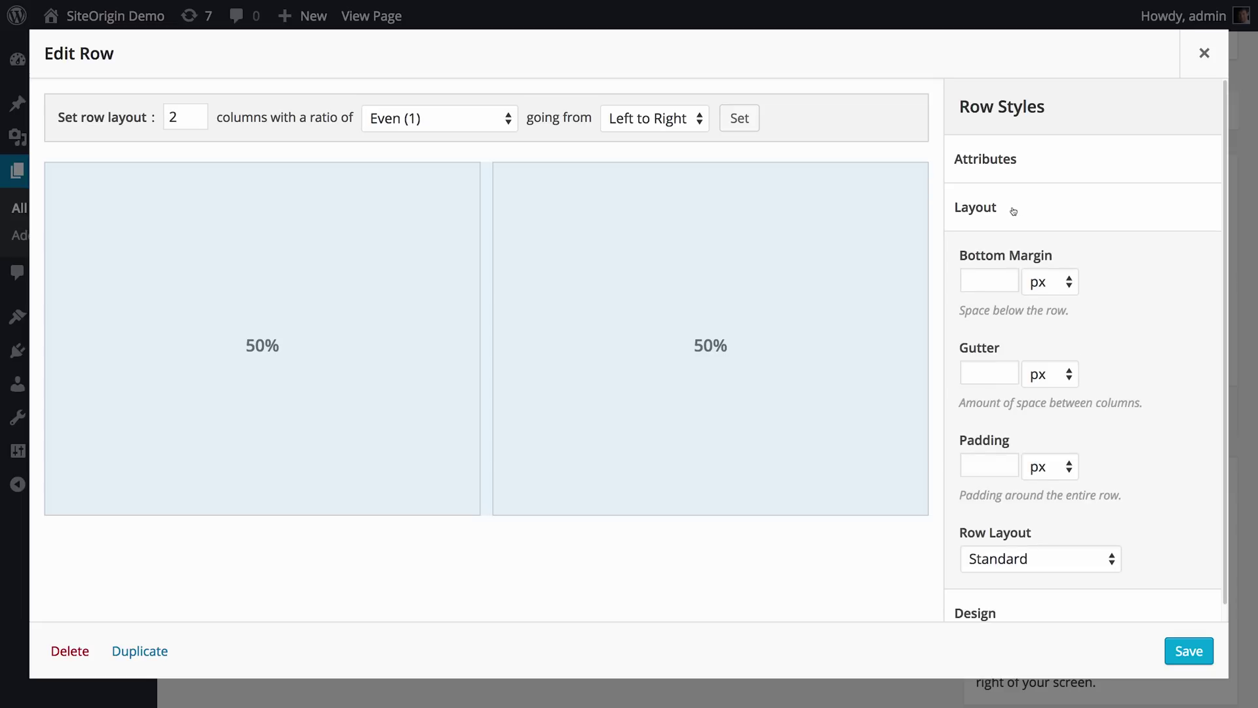
click(990, 281)
click(986, 370)
text(25)
click(992, 459)
text(25)
key(BackSpace)
key(BackSpace)
text(25)
Choose the Full Width Stretched row layout and collapse the Layout section
scroll(1134, 487, down, 1)
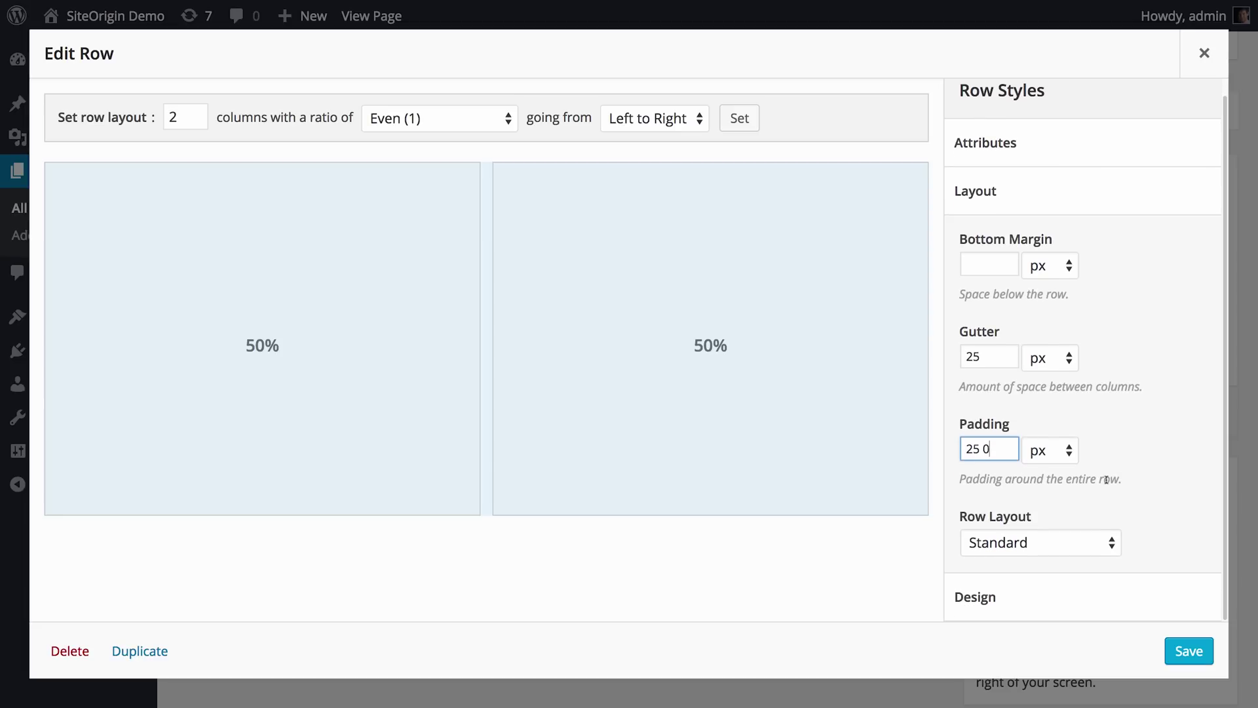
click(1045, 544)
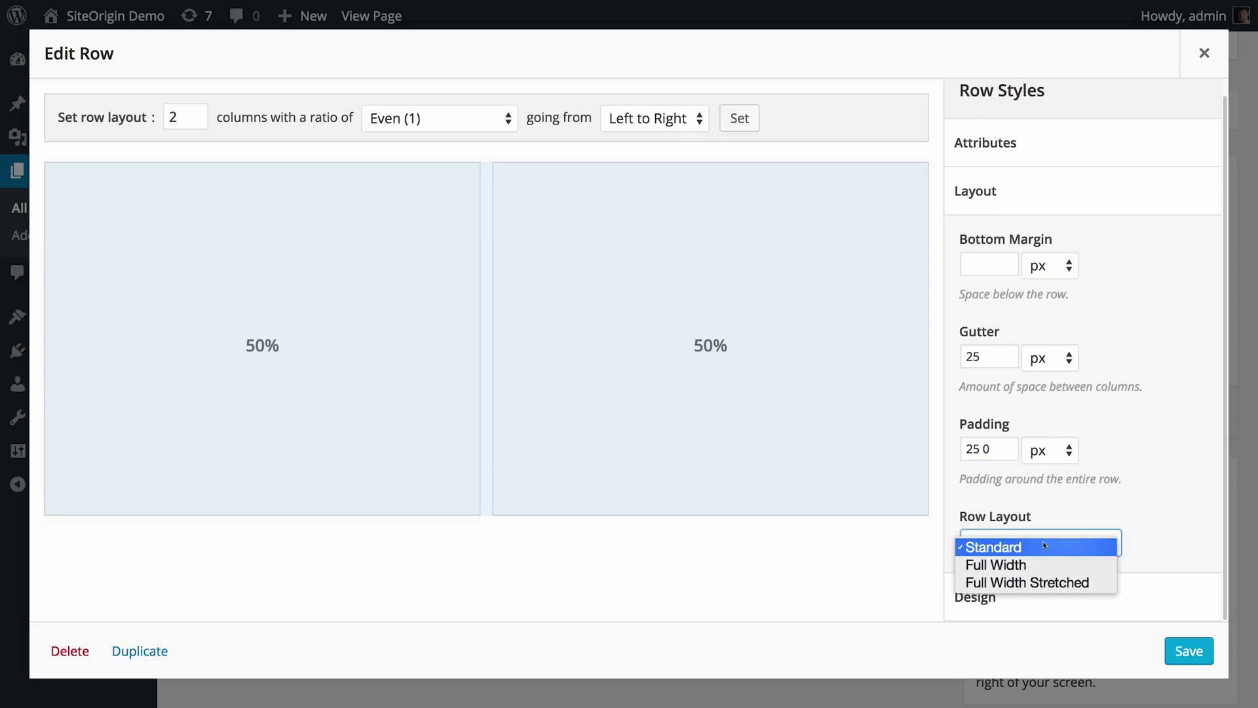
click(1045, 582)
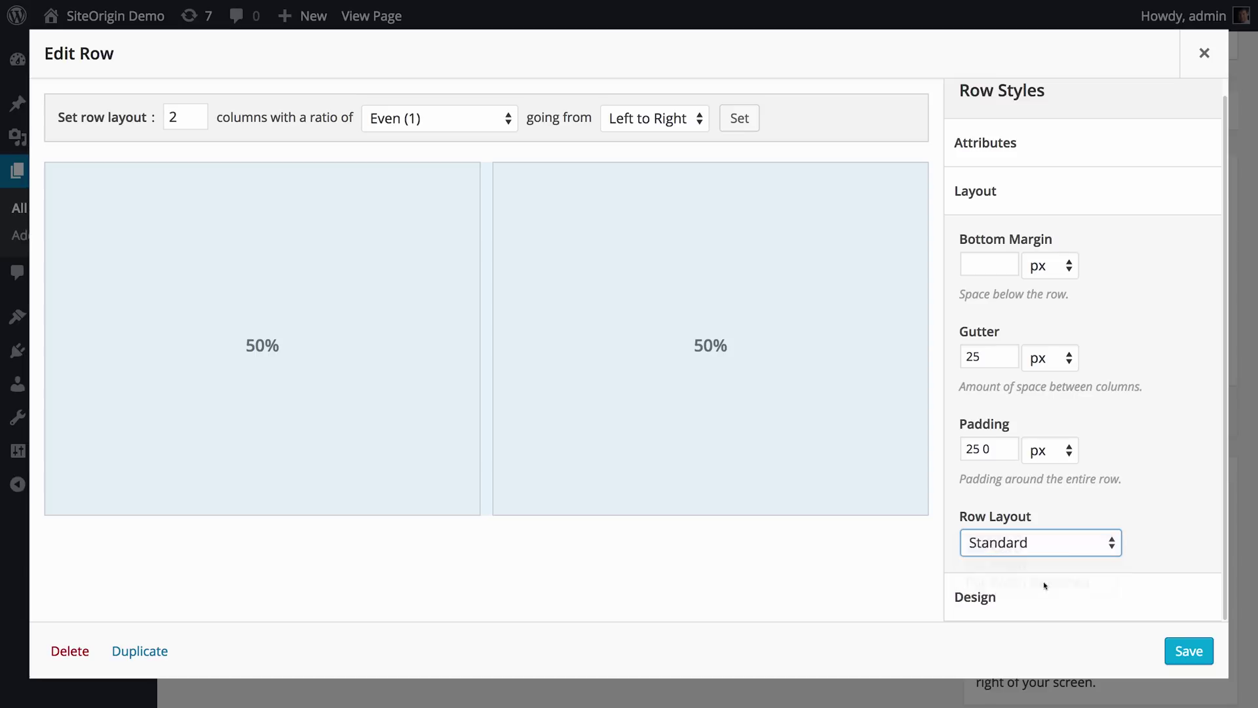
click(1026, 195)
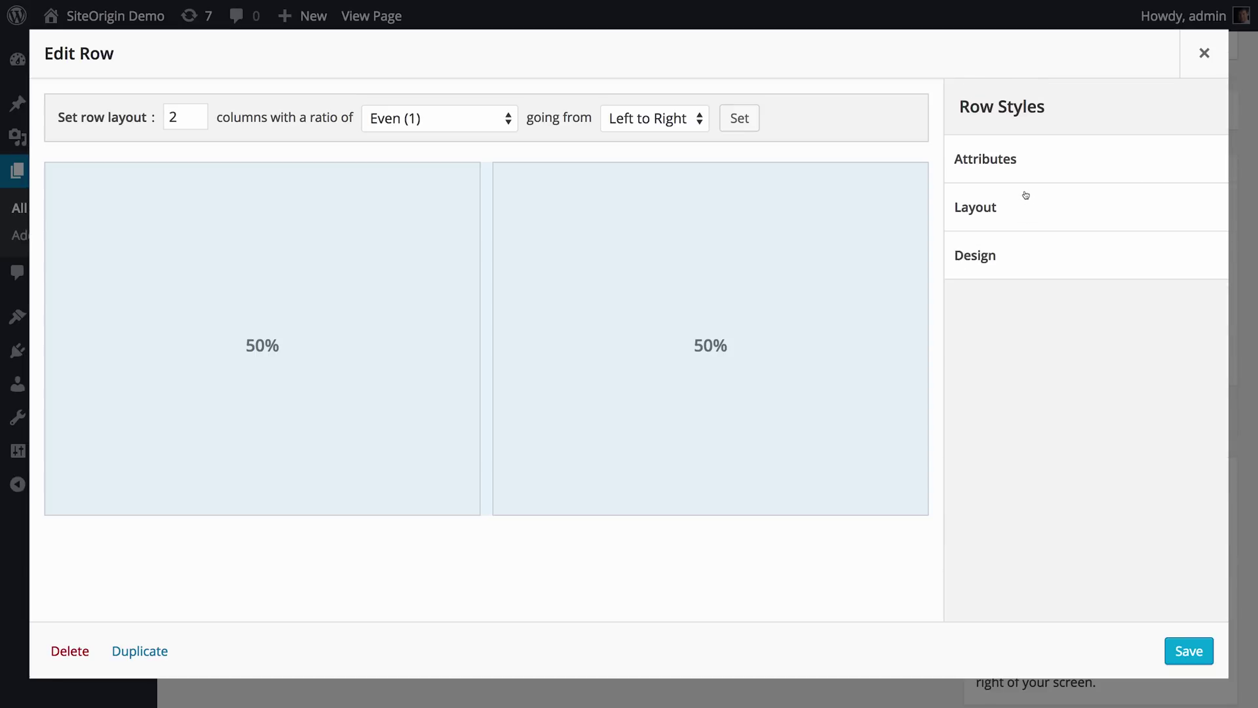
Give the row a pale blue background colour
click(1010, 256)
scroll(1067, 273, down, 1)
click(1029, 286)
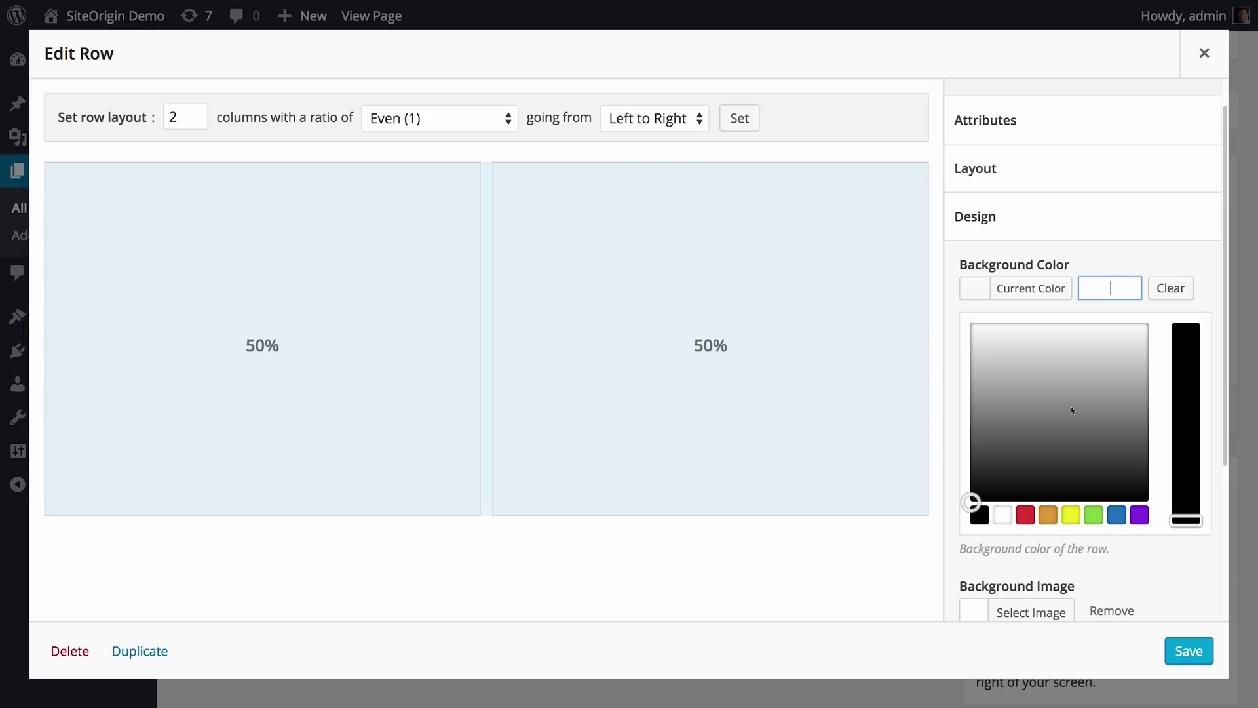
click(1127, 524)
drag(1187, 360, 1187, 476)
drag(1073, 368, 1070, 330)
Set the cloud image as the row background, displayed with Parallax
click(1029, 387)
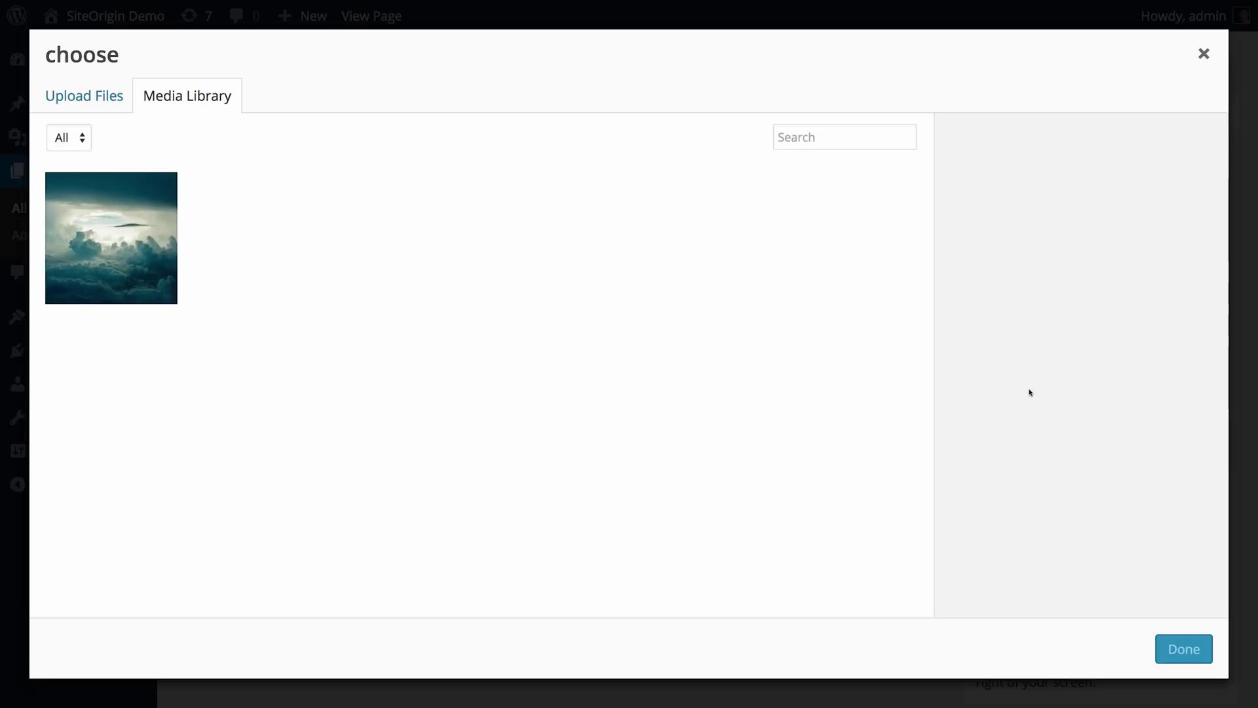
click(172, 255)
click(1184, 649)
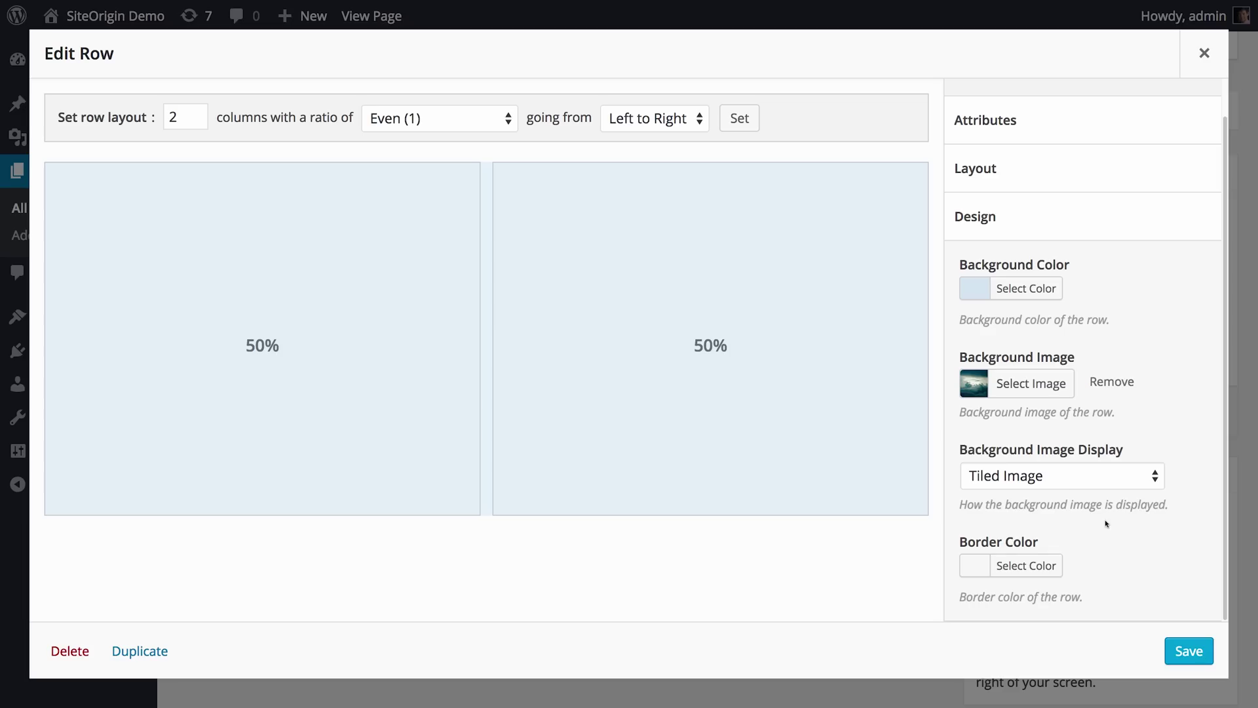
click(1063, 484)
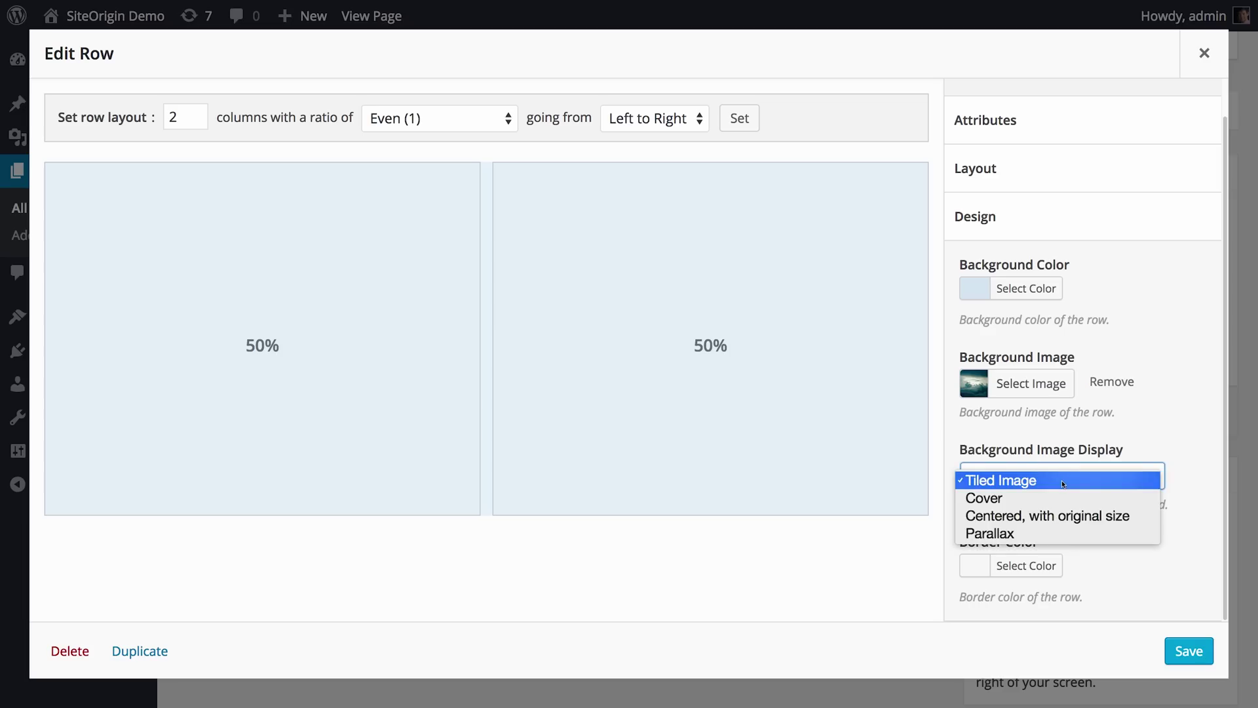
click(1057, 533)
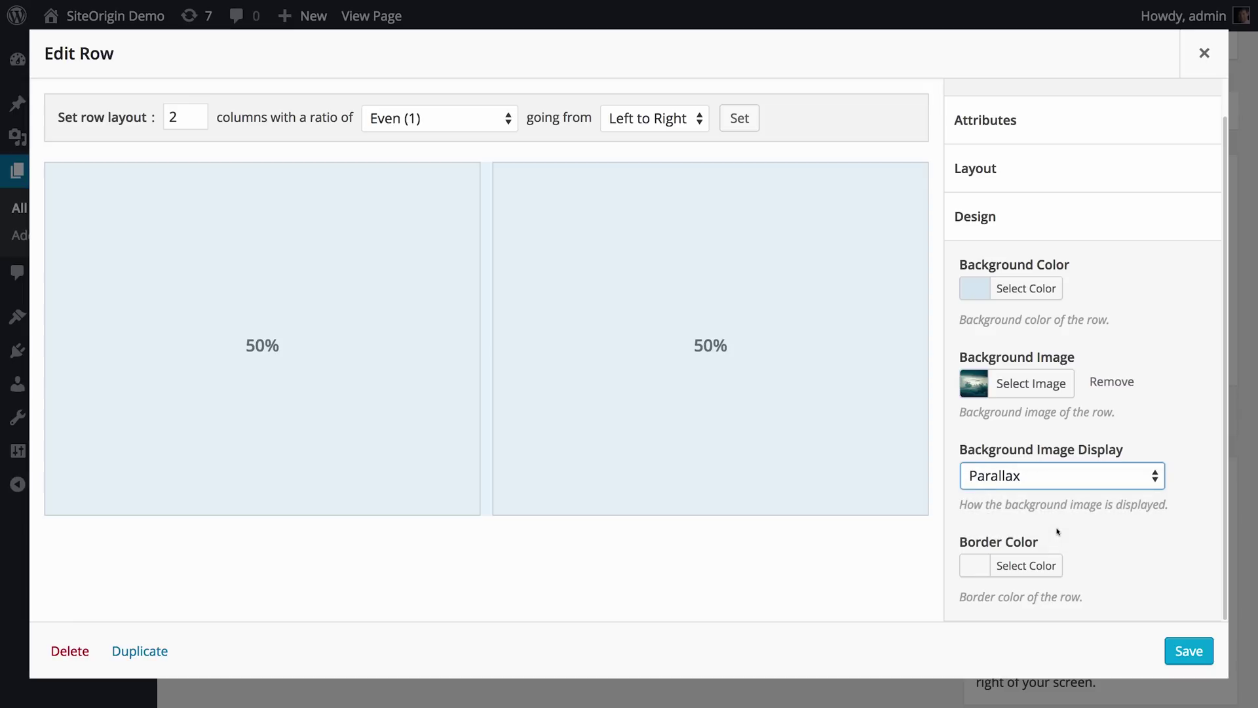
Save the row styles, then open a text widget and browse its Attributes, Layout and Design styles
click(1189, 651)
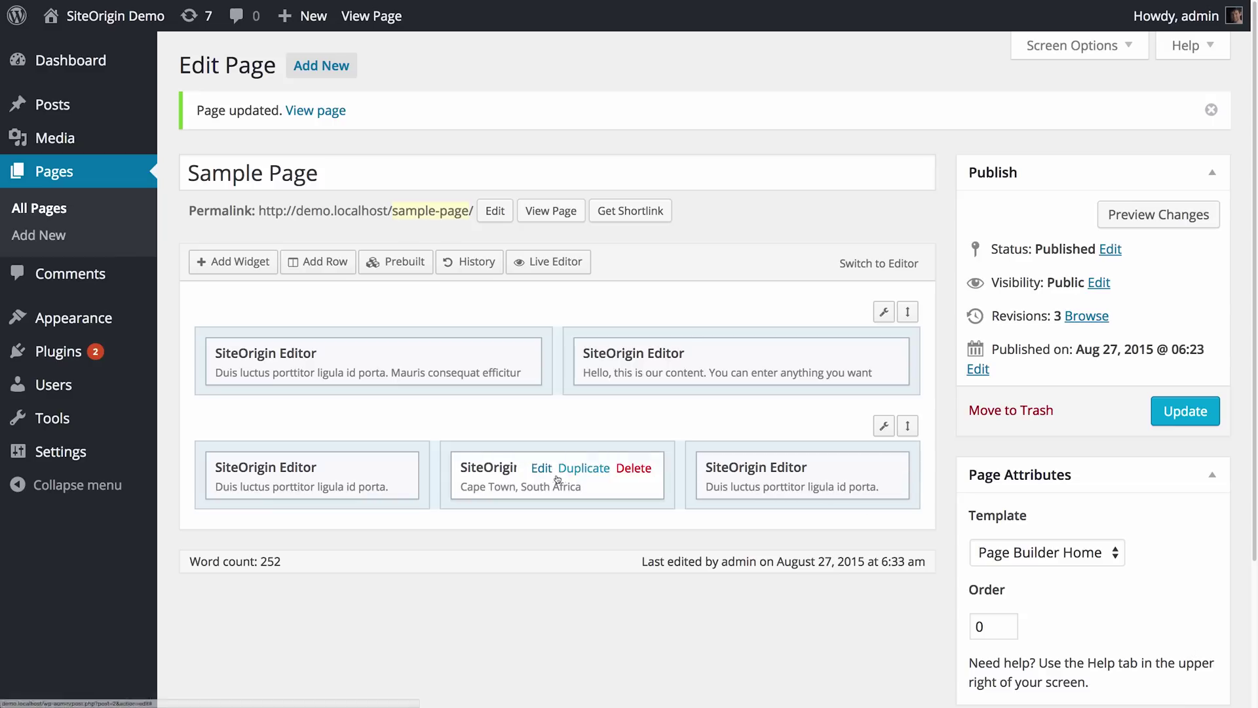
click(296, 467)
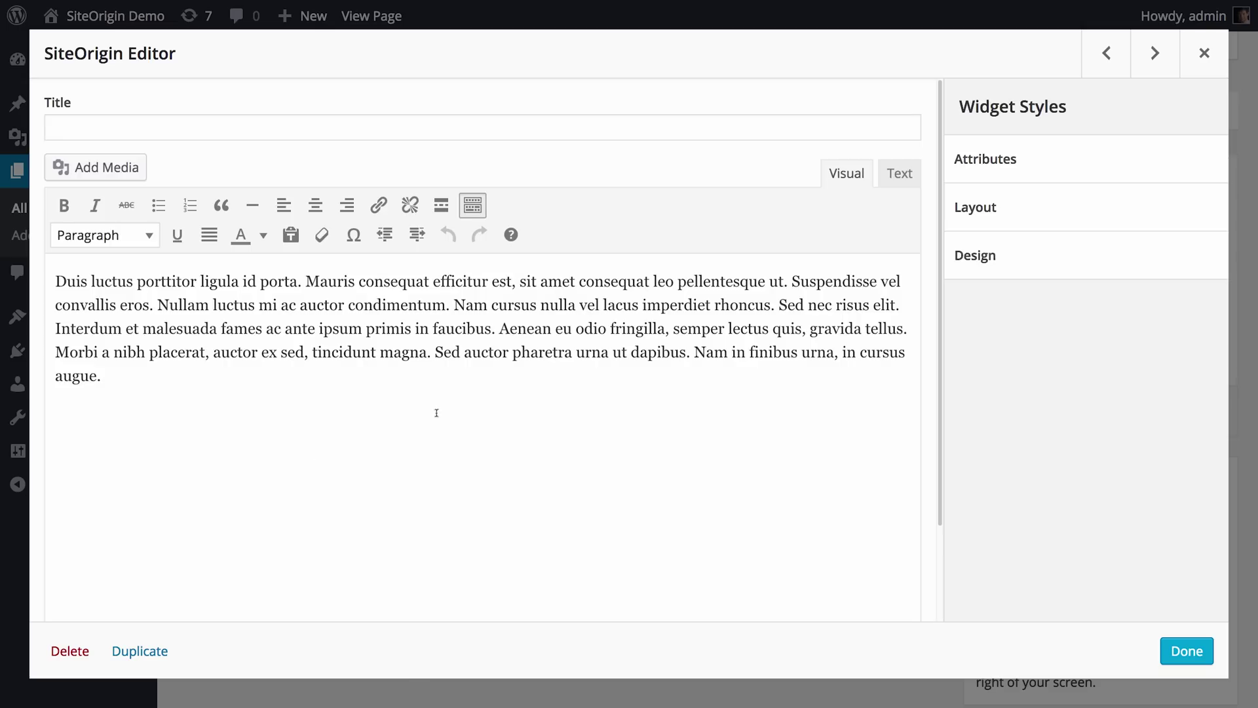
click(986, 159)
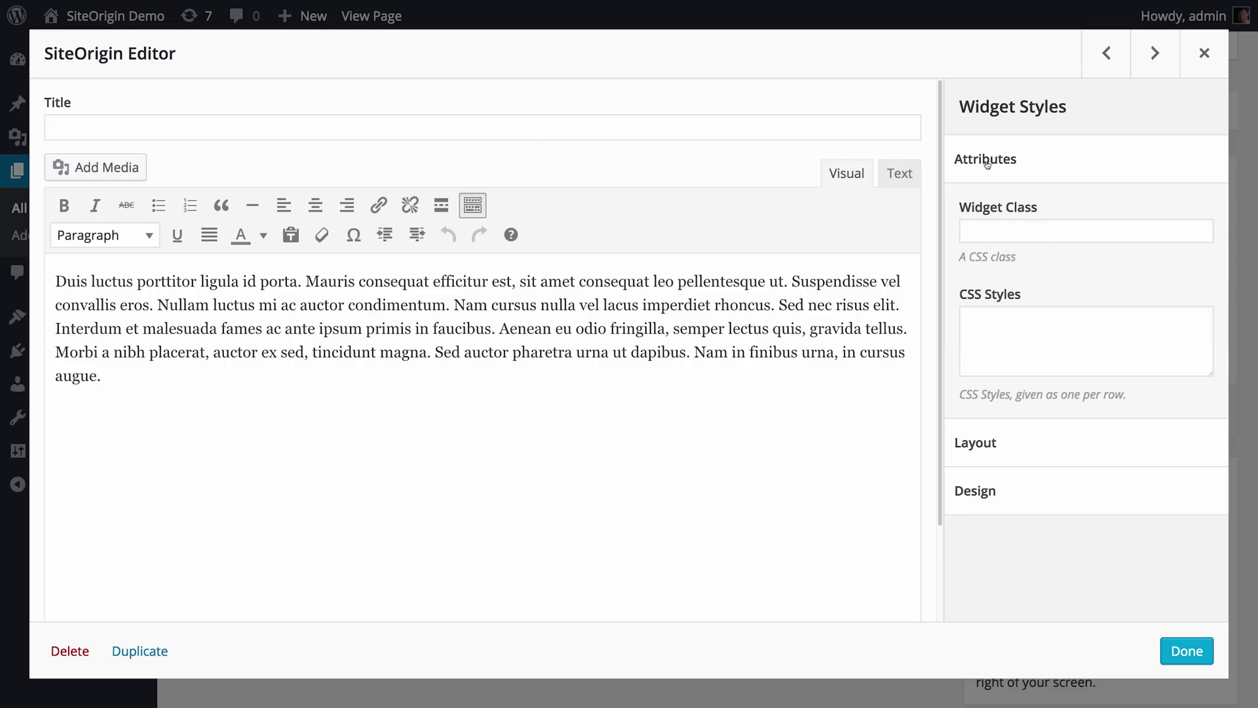
click(987, 161)
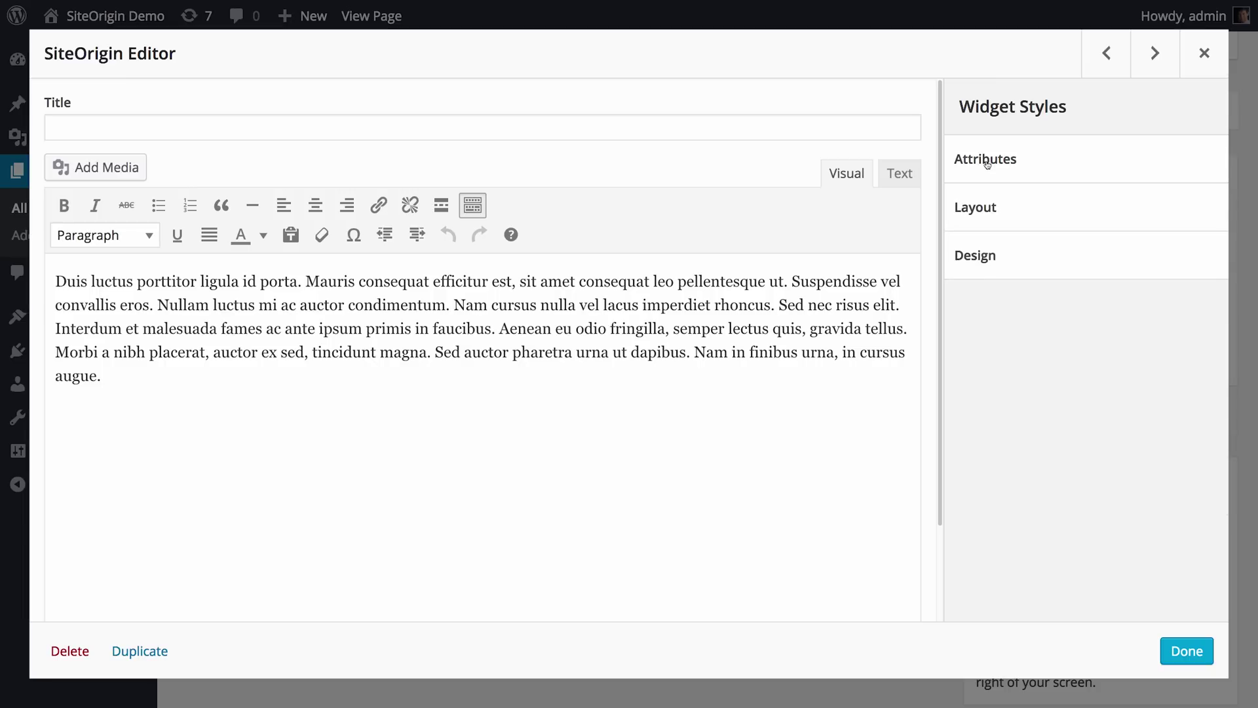
click(989, 214)
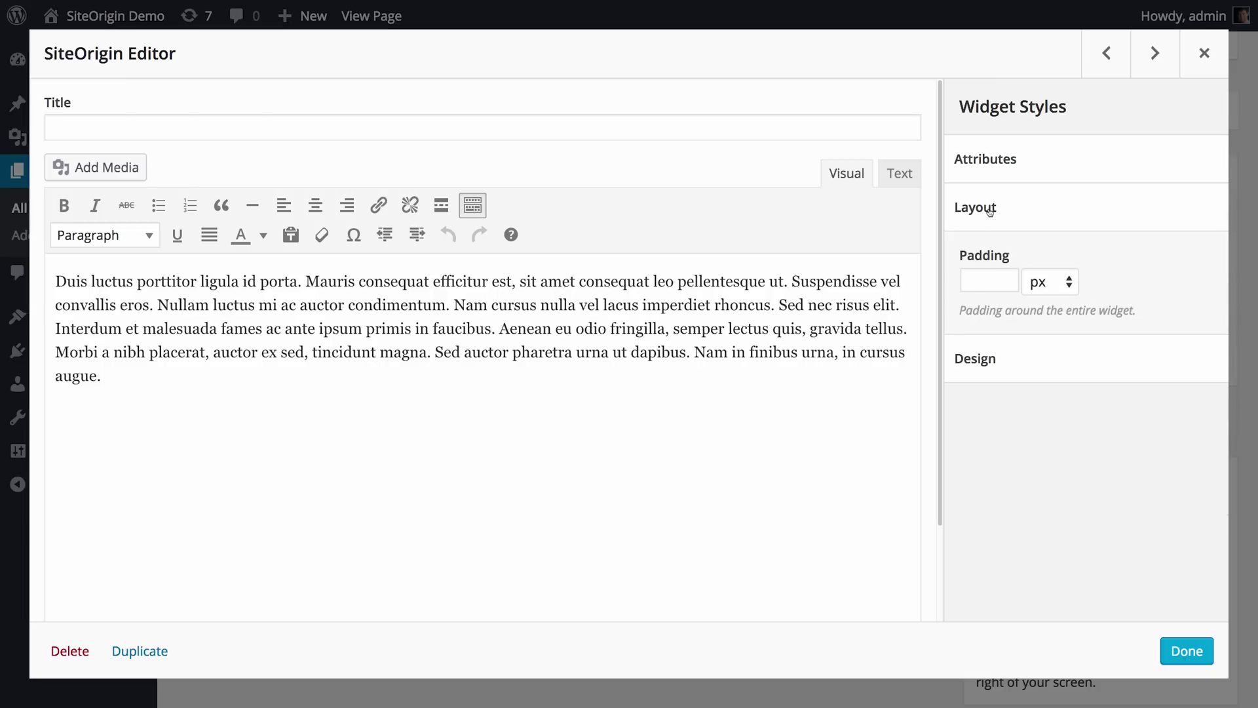
click(989, 211)
click(984, 261)
scroll(1067, 266, down, 1)
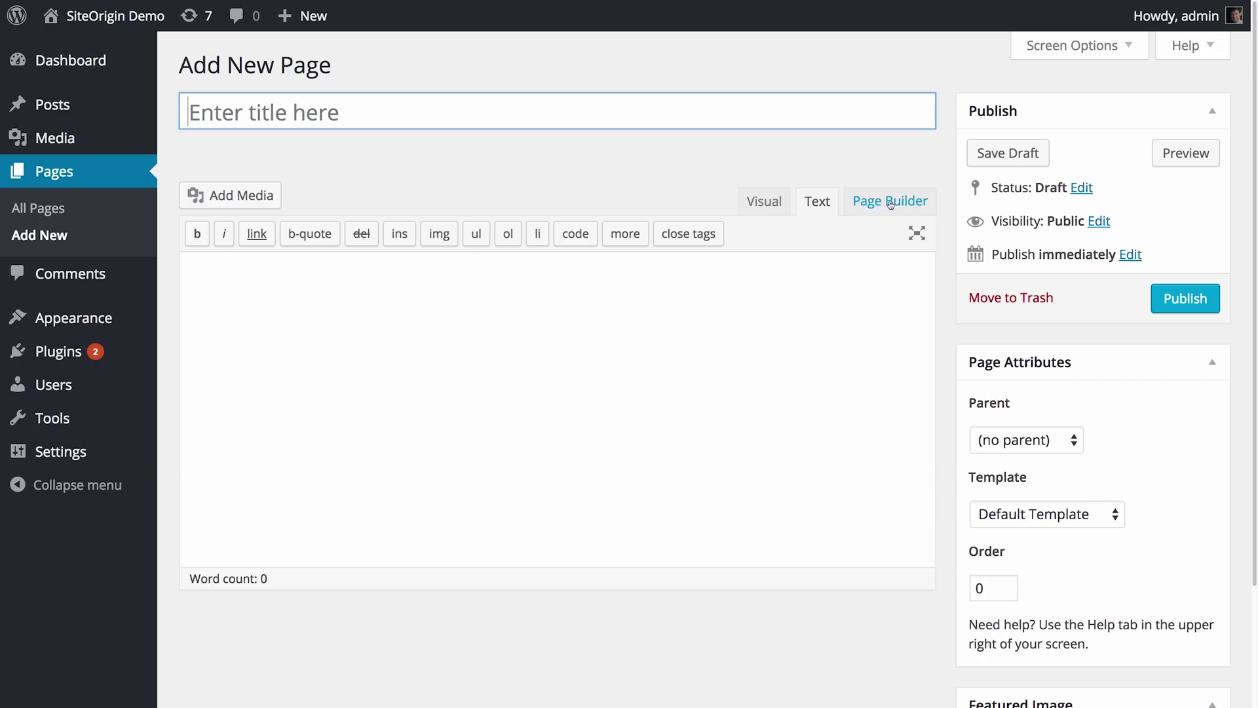
Create a new page, enable the Prebuilt Layouts Directory, and apply the My CV layout, replacing existing content
click(889, 200)
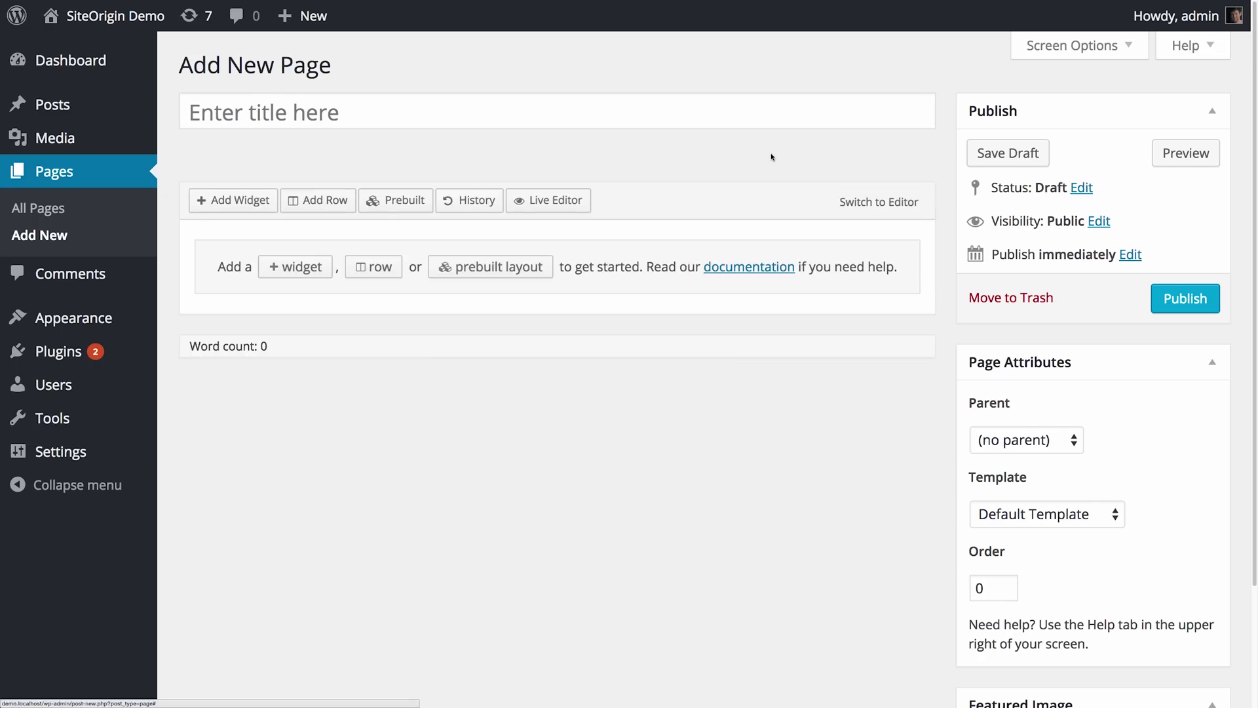
click(394, 200)
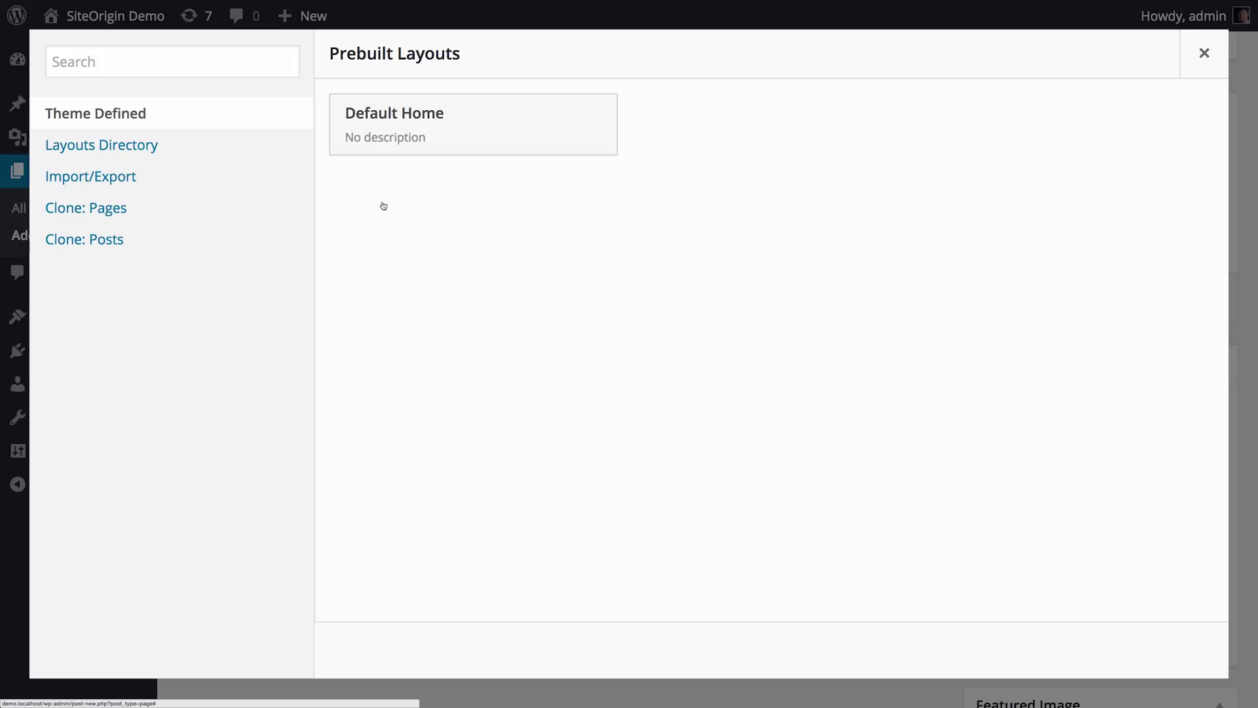
click(181, 149)
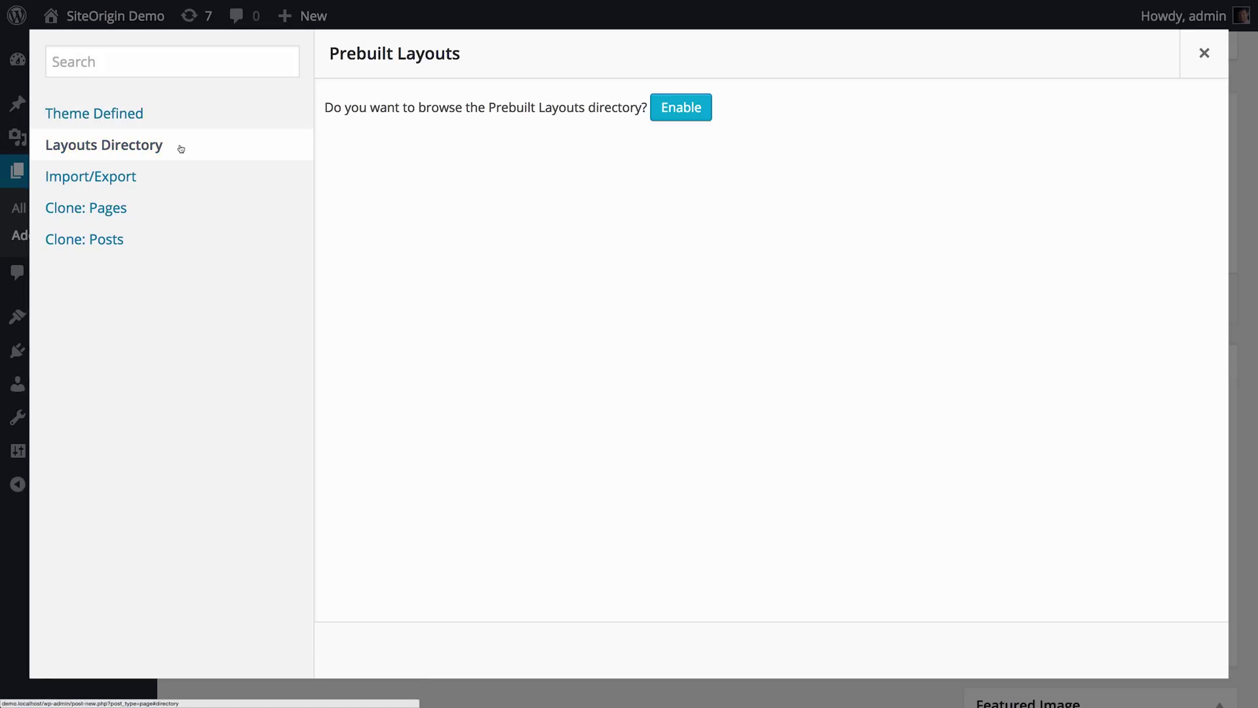
click(678, 111)
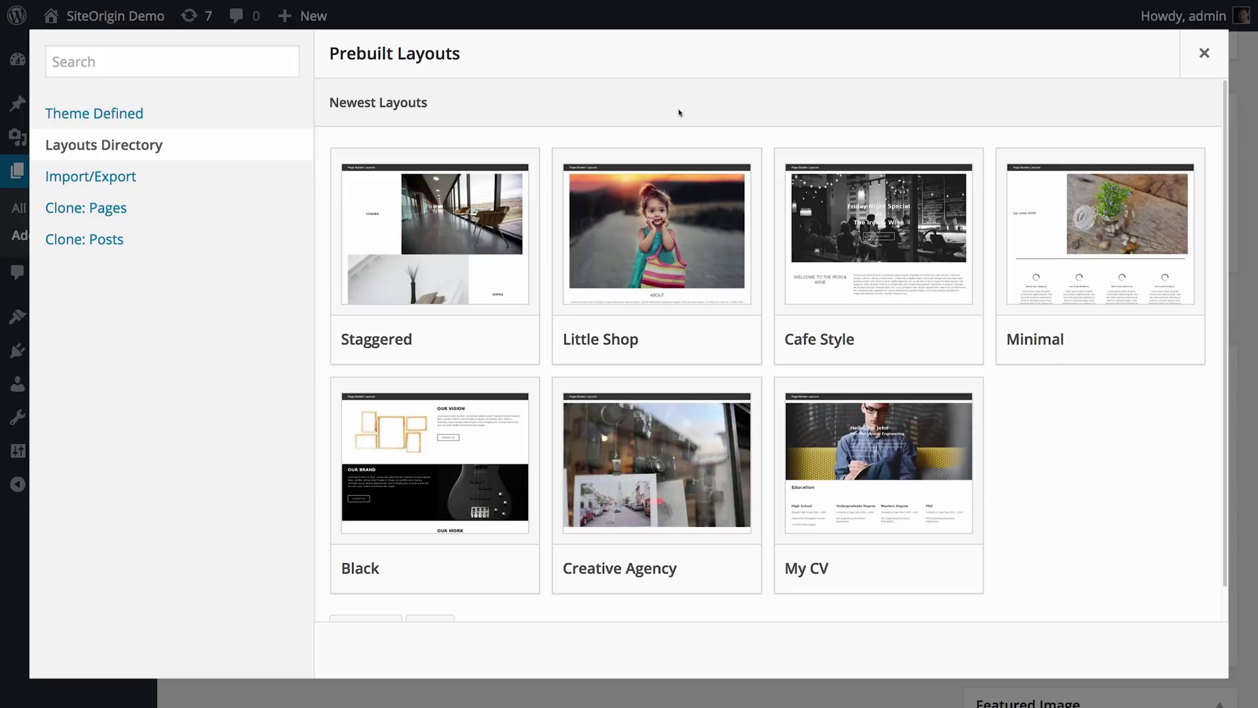
mouse_move(823, 421)
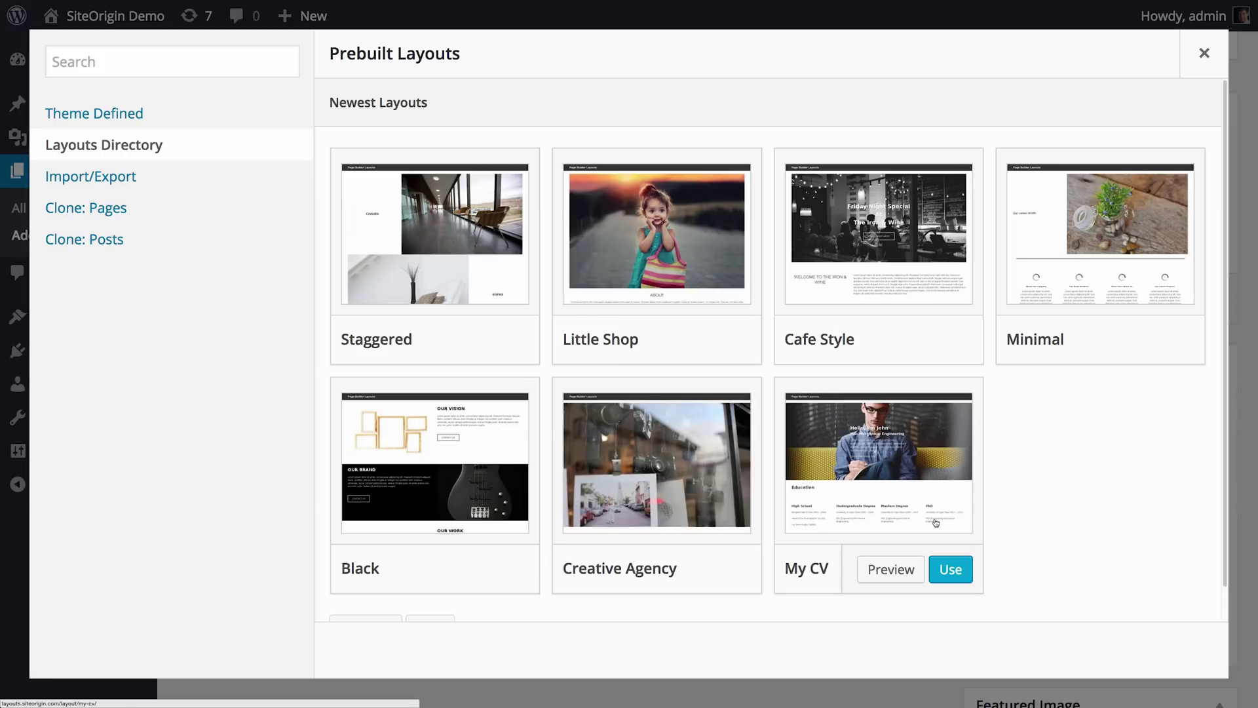
click(958, 571)
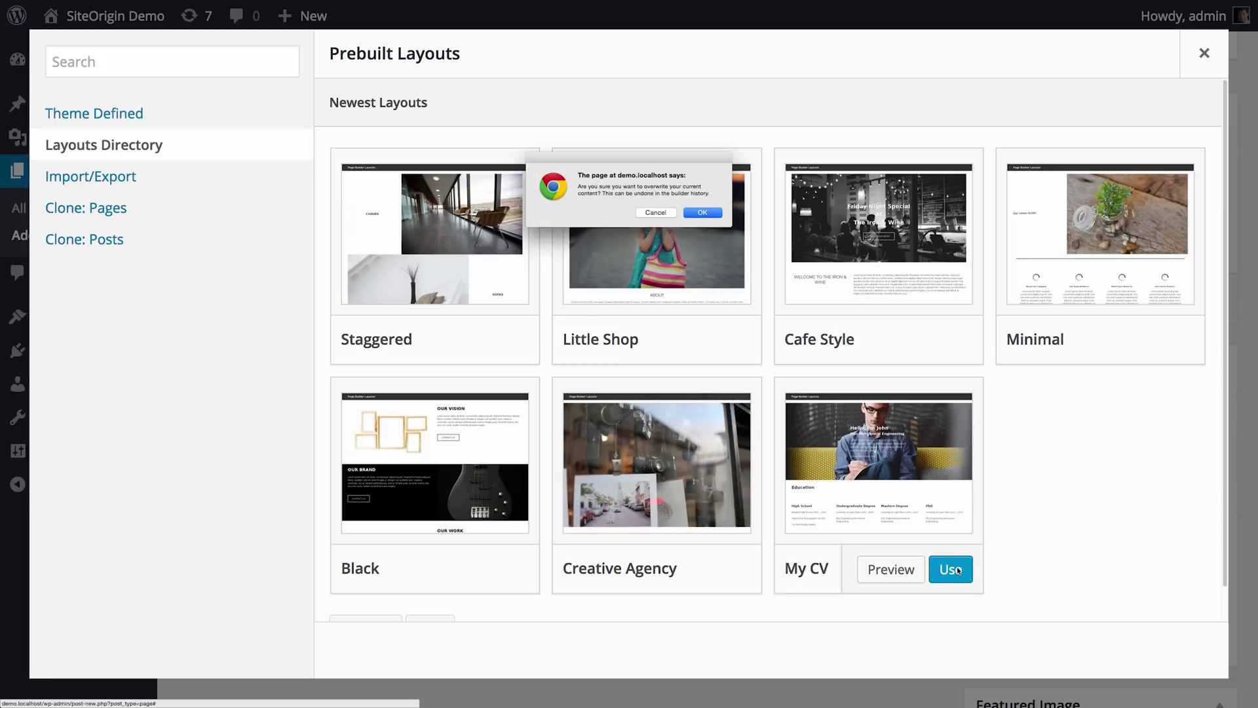
click(701, 214)
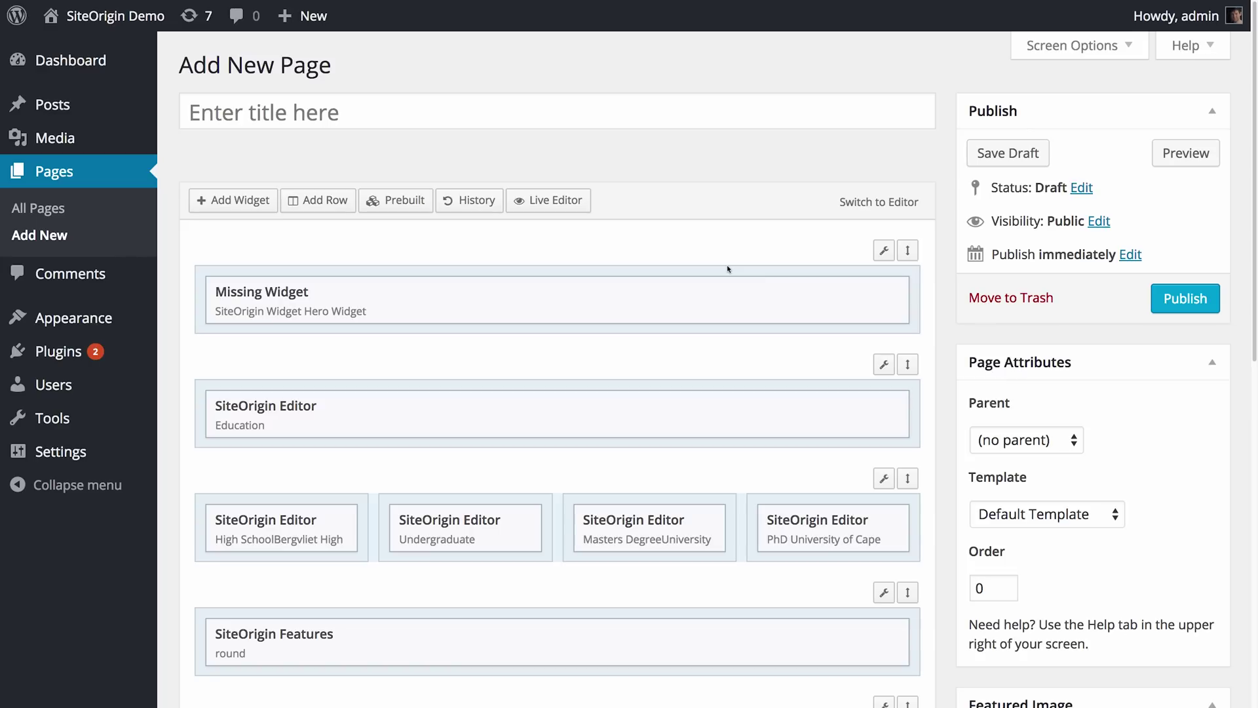
Save the new My CV page as a draft from the Publish box
click(1008, 153)
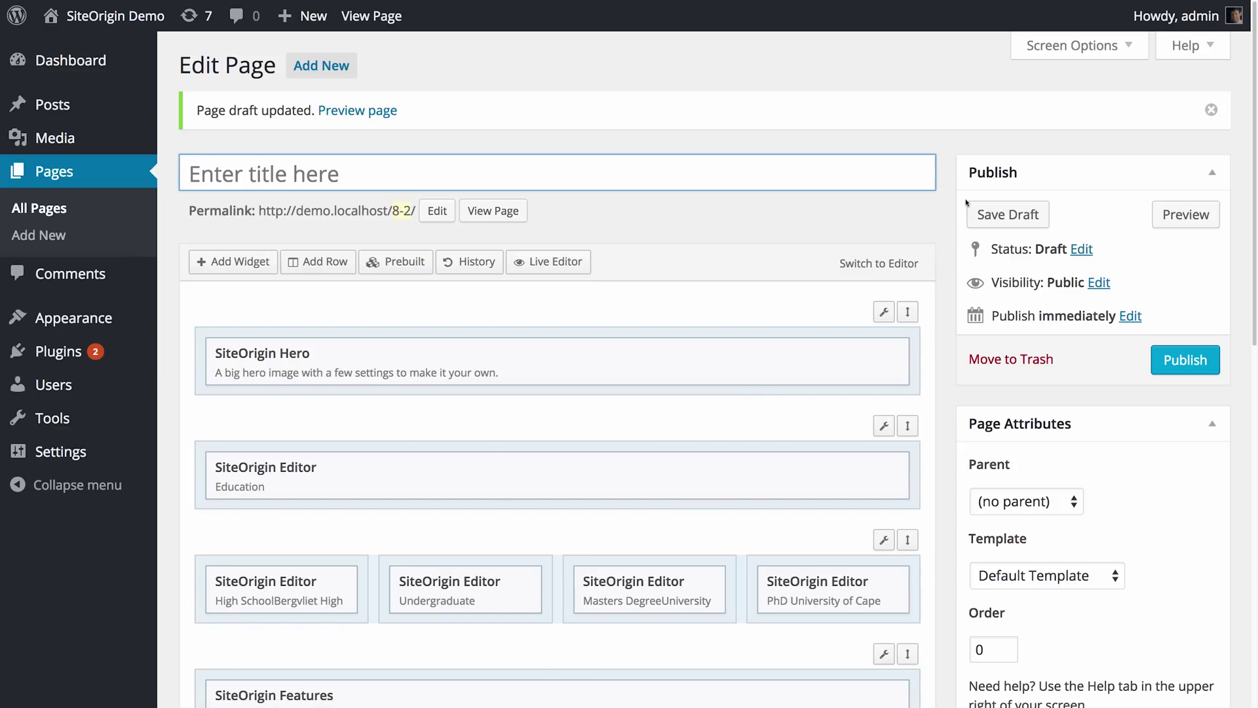